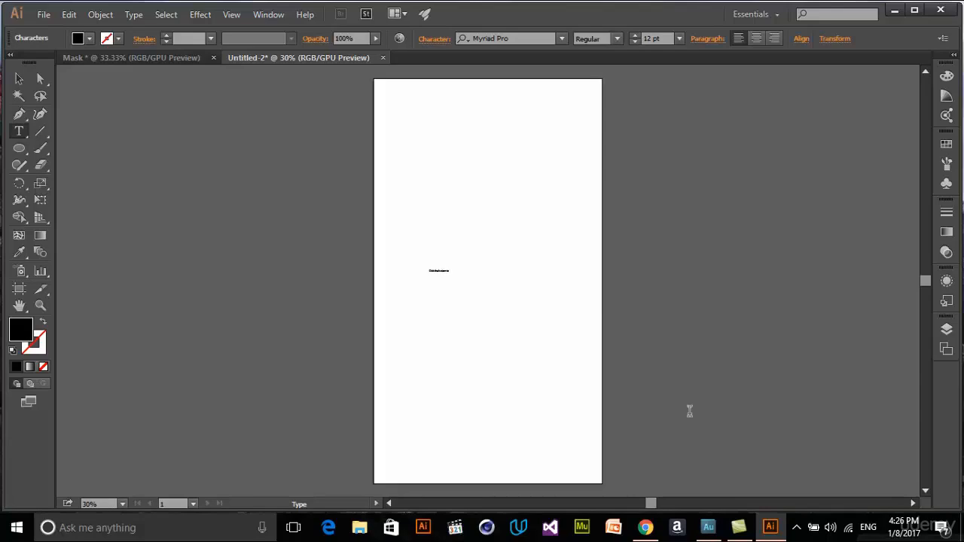
Enlarge the "Click the button to start" text to about 88 pt so it nearly spans the artboard's width
left_click(19, 78)
left_click(441, 271)
left_click_drag(456, 277, 527, 270)
left_click(488, 261)
left_click(479, 276)
left_click(673, 271)
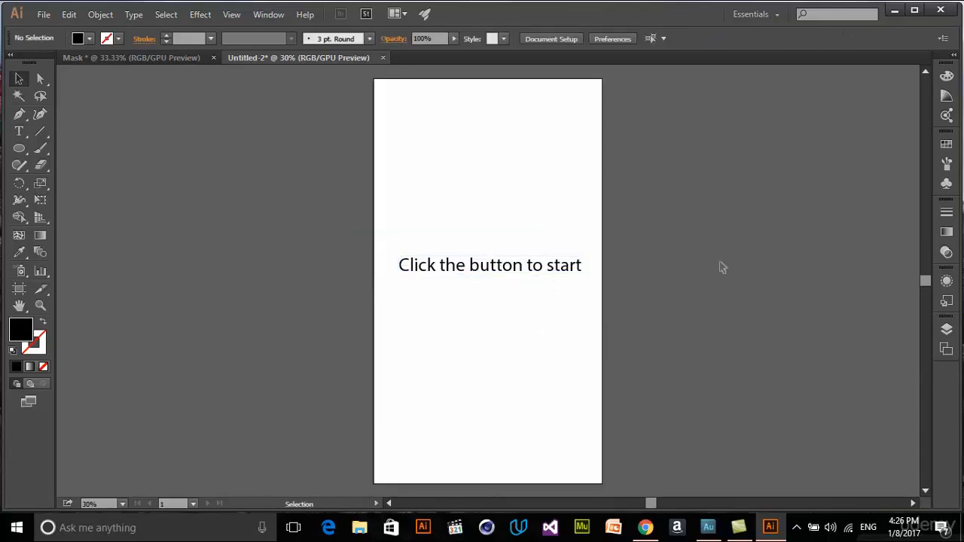
Move the enlarged text slightly lower so it sits near the artboard's vertical centre
left_click(527, 270)
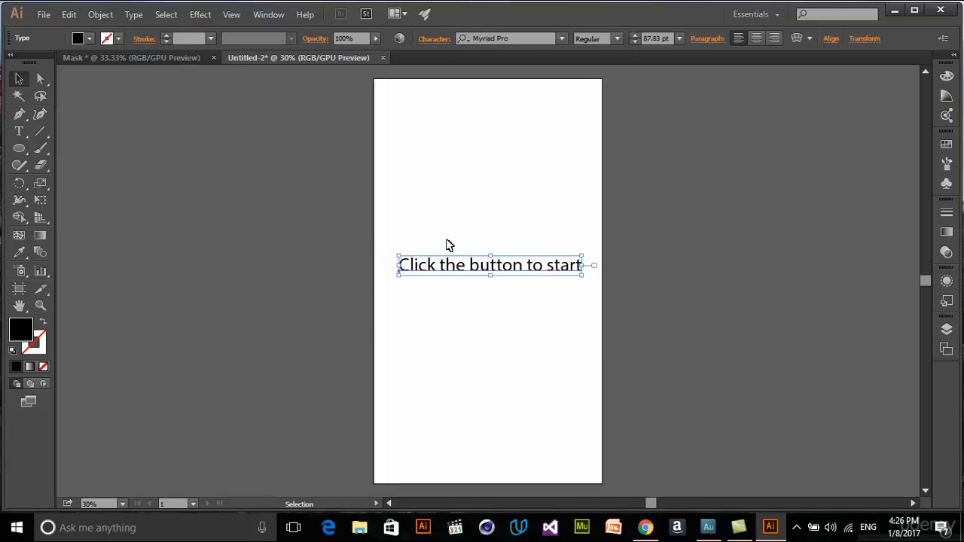
left_click_drag(543, 270, 544, 280)
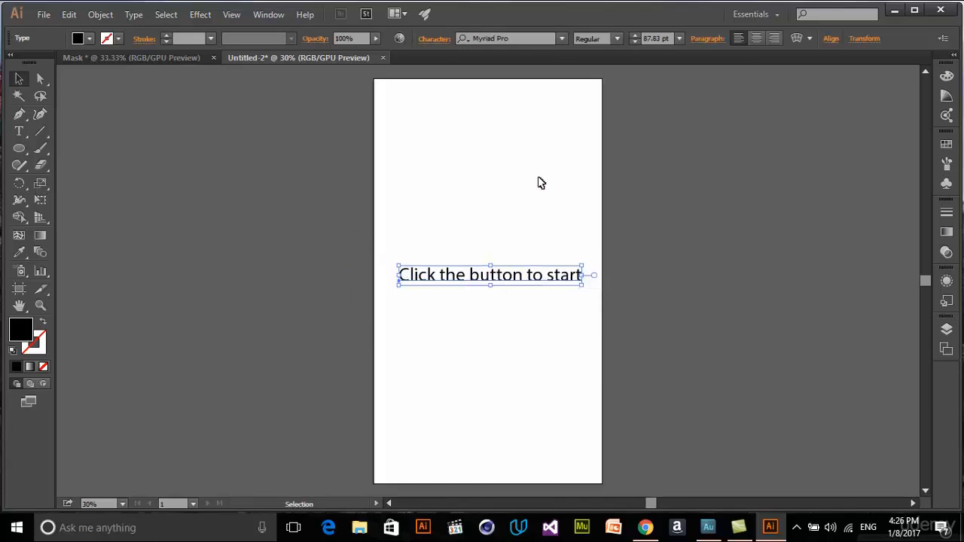
left_click(431, 93)
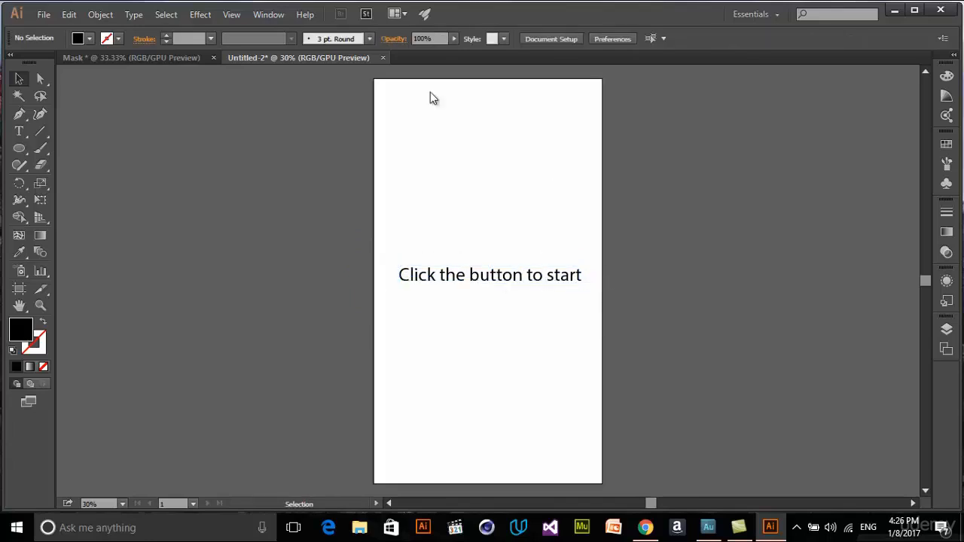
Set the text's font to Berlin Sans FB Bold and shift it left to fit within the artboard
left_click(137, 17)
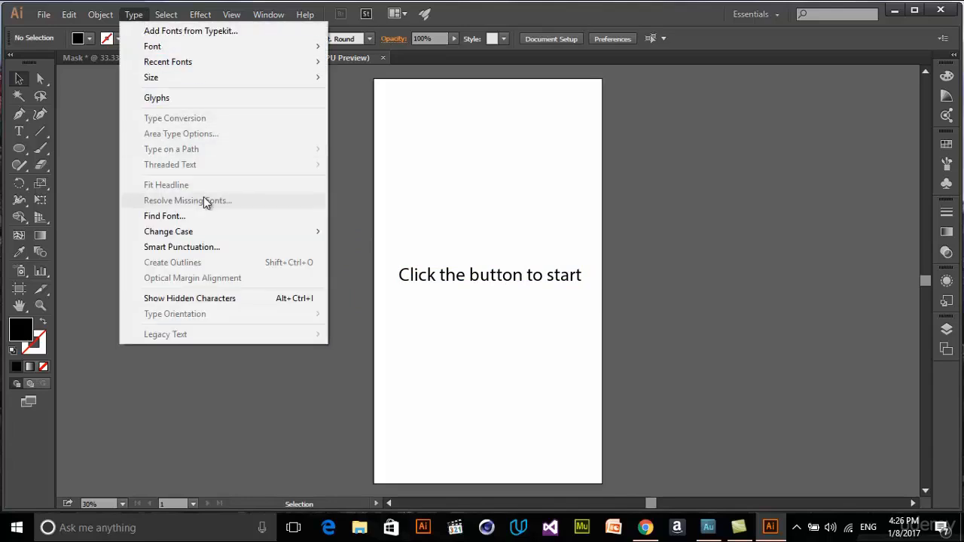
left_click(690, 303)
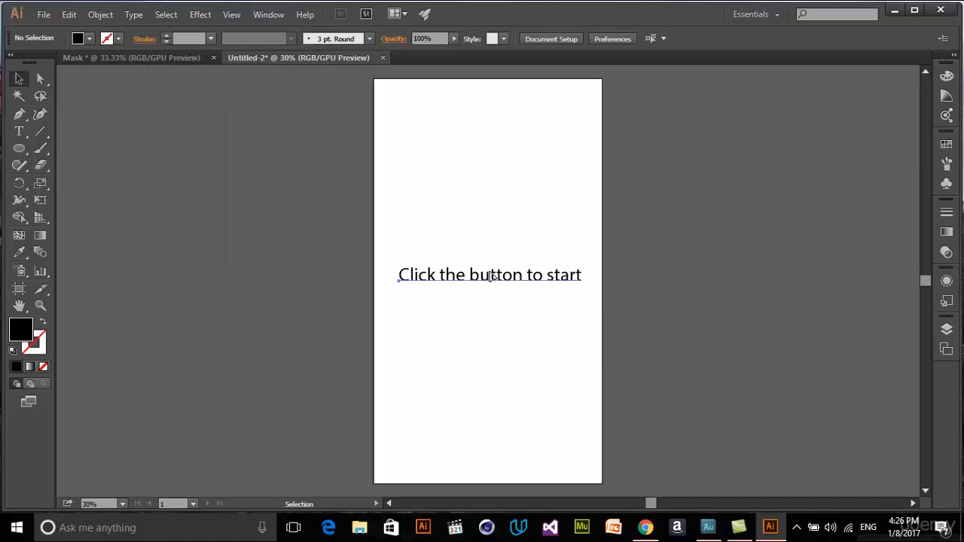
left_click(491, 276)
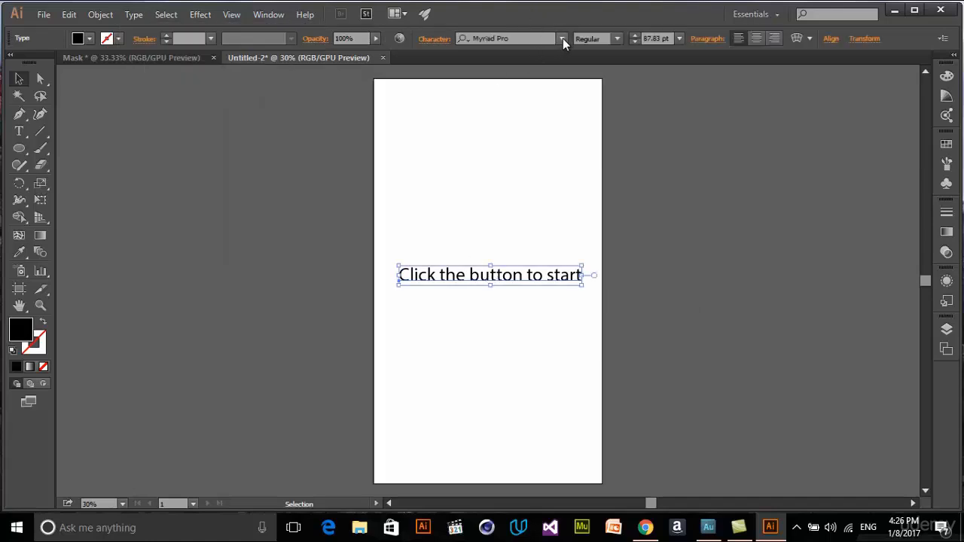
left_click(134, 15)
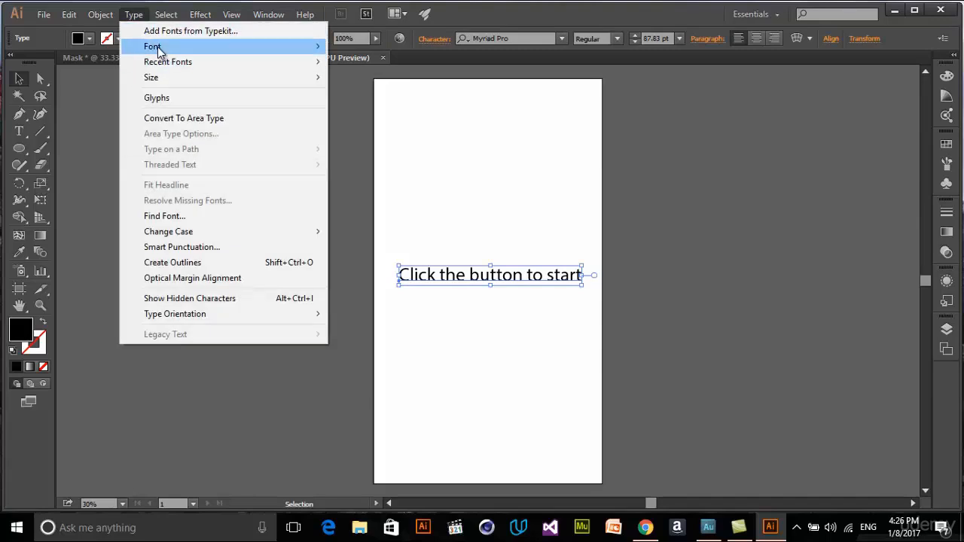
mouse_move(244, 48)
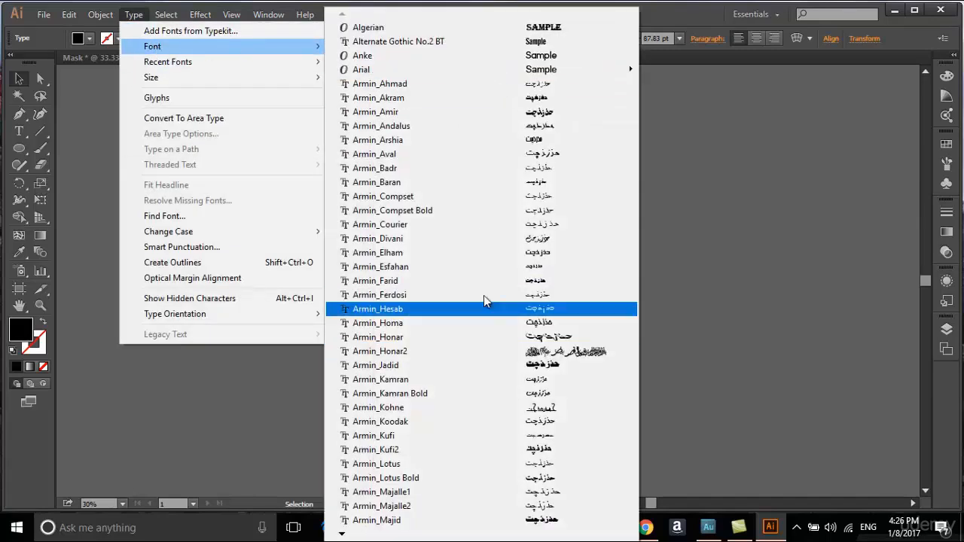
mouse_move(400, 538)
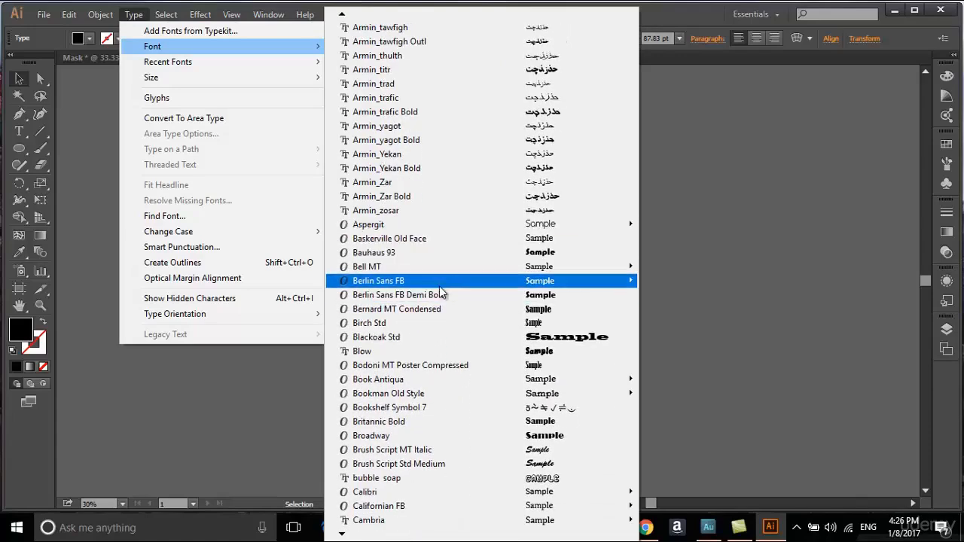
mouse_move(461, 286)
left_click(663, 296)
left_click_drag(544, 290, 527, 284)
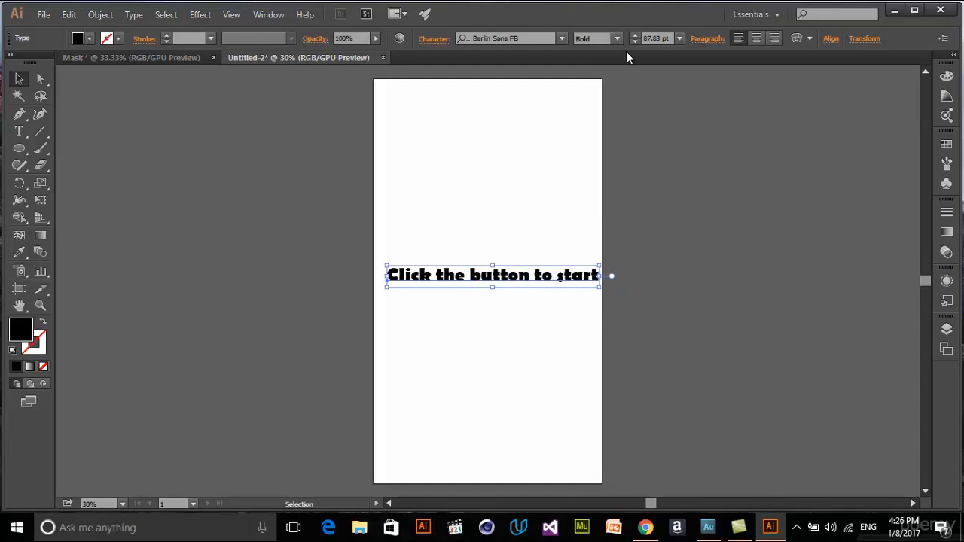
Review the font, style and size choices for the text, and nudge it left to centre it on the artboard
left_click(561, 38)
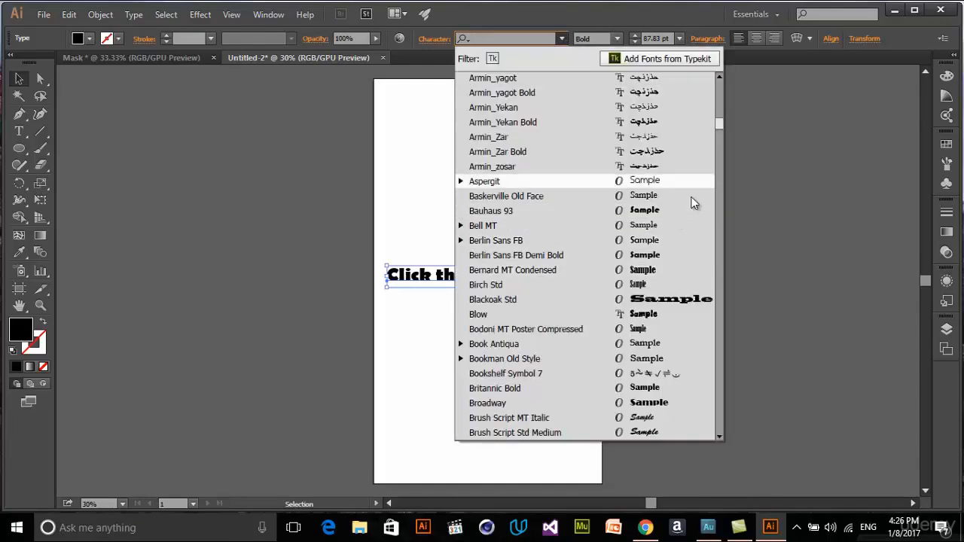
left_click_drag(721, 138, 723, 60)
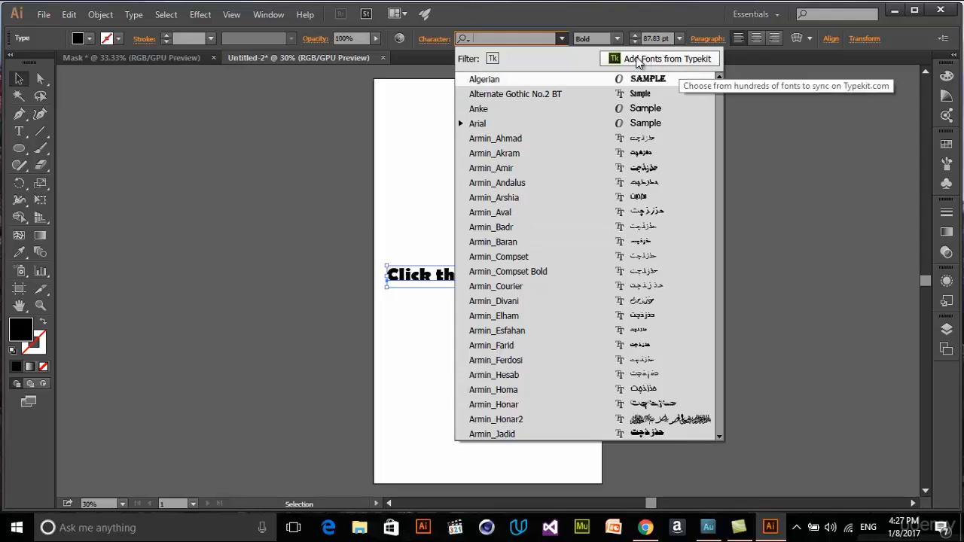
left_click(615, 39)
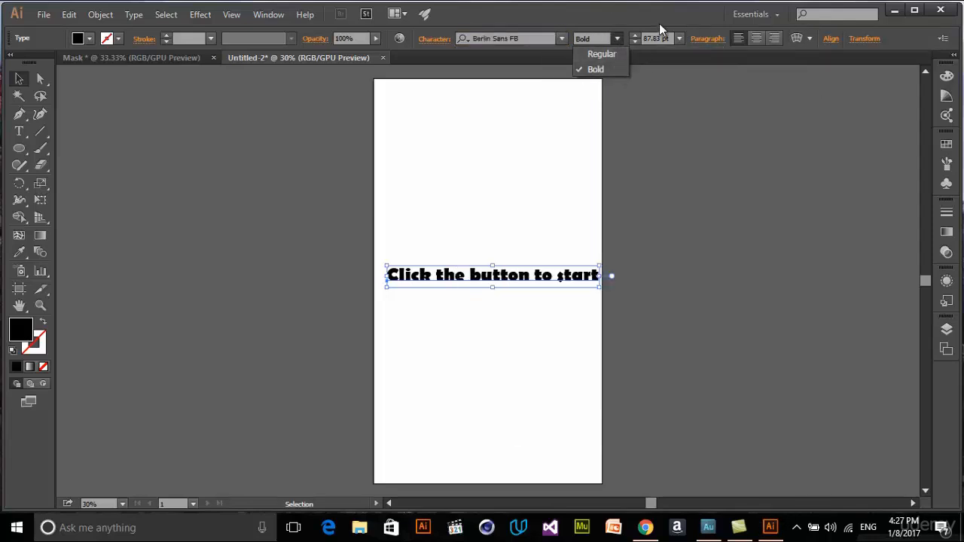
left_click(618, 39)
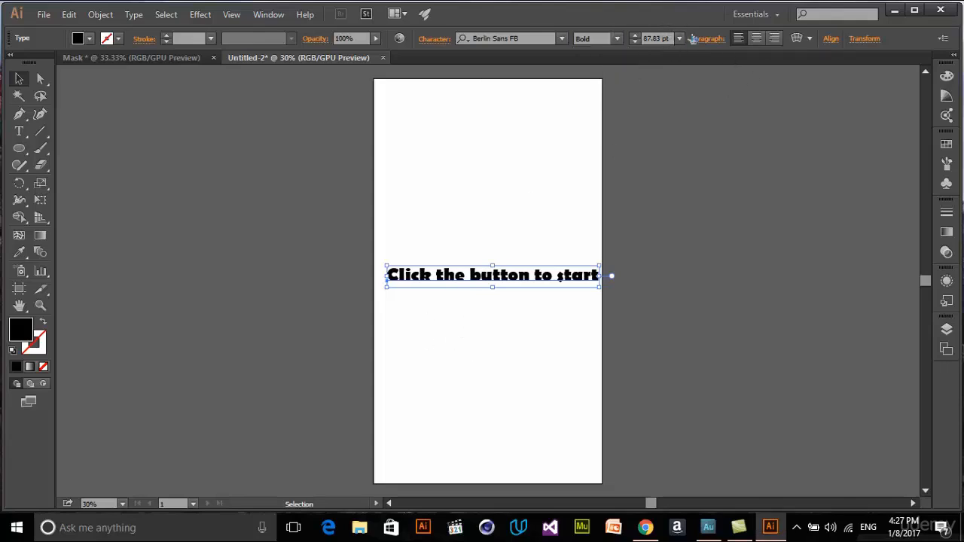
left_click(680, 38)
left_click(672, 13)
left_click_drag(530, 279, 525, 278)
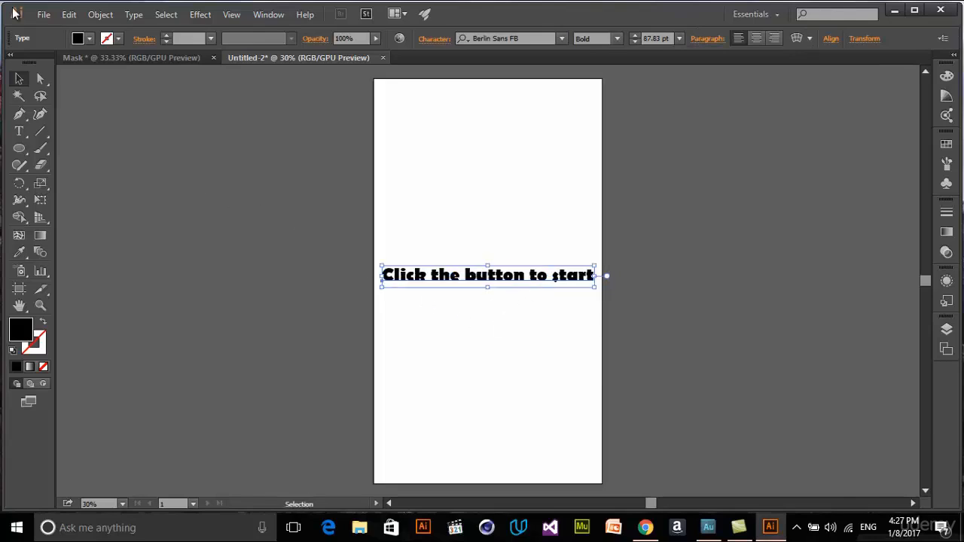
Open the Glyphs view for the selected text, enlarge it and look through the font's characters
left_click(137, 15)
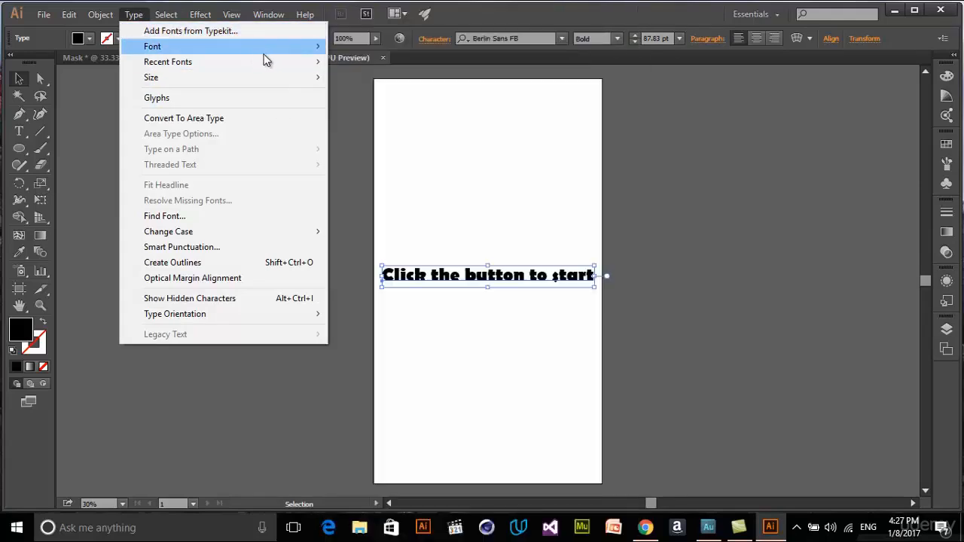
mouse_move(296, 65)
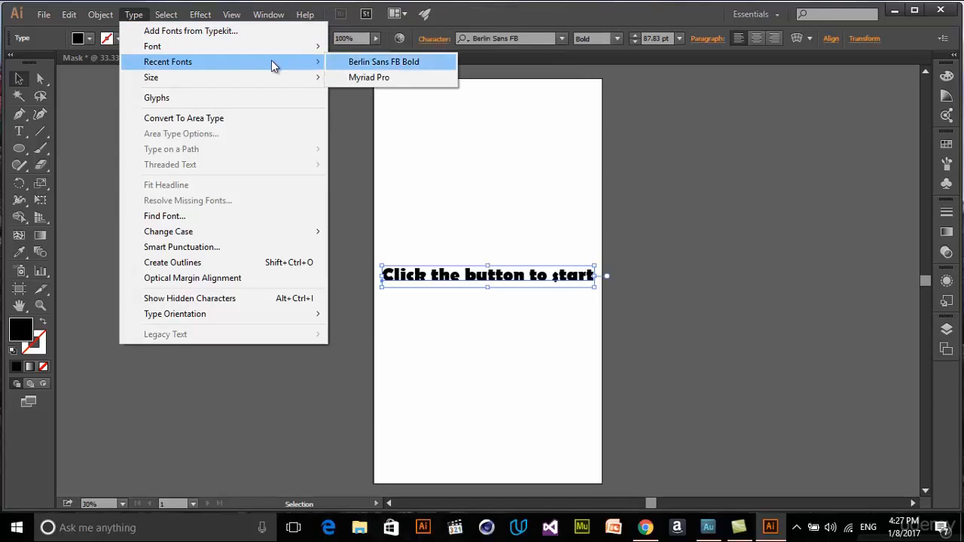
left_click(267, 98)
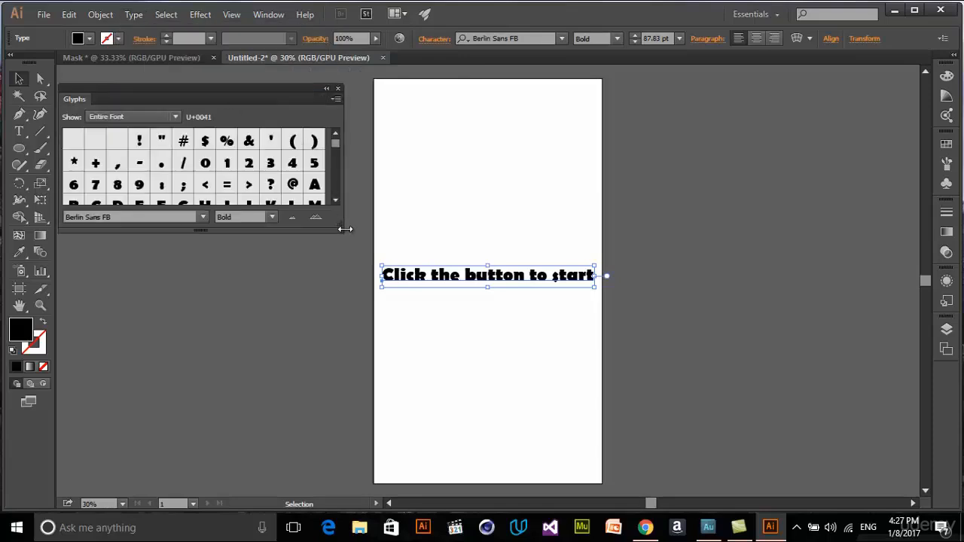
left_click_drag(345, 226, 350, 282)
left_click_drag(338, 146, 332, 231)
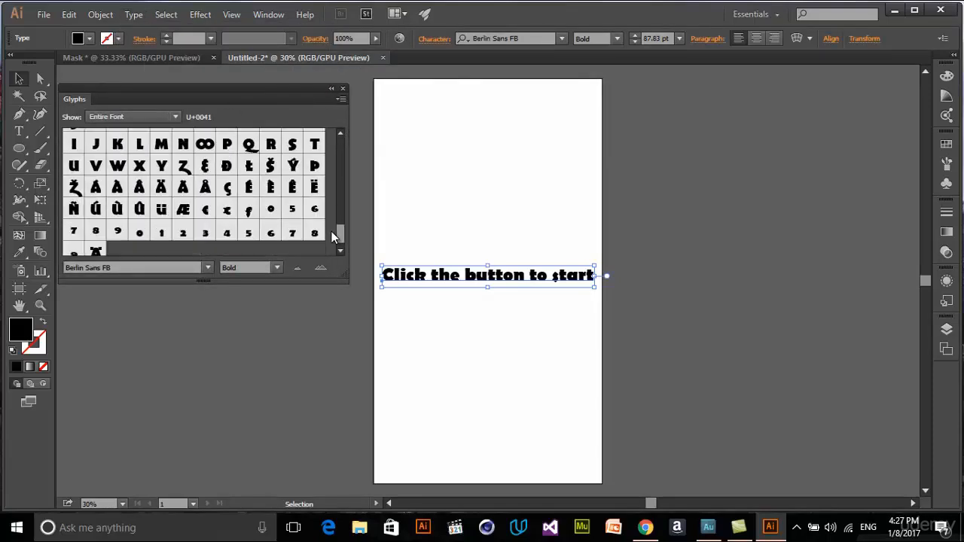
Change the text's font to Blow from the Glyphs view, check its subset and style choices, and close the view
left_click(208, 267)
left_click(128, 367)
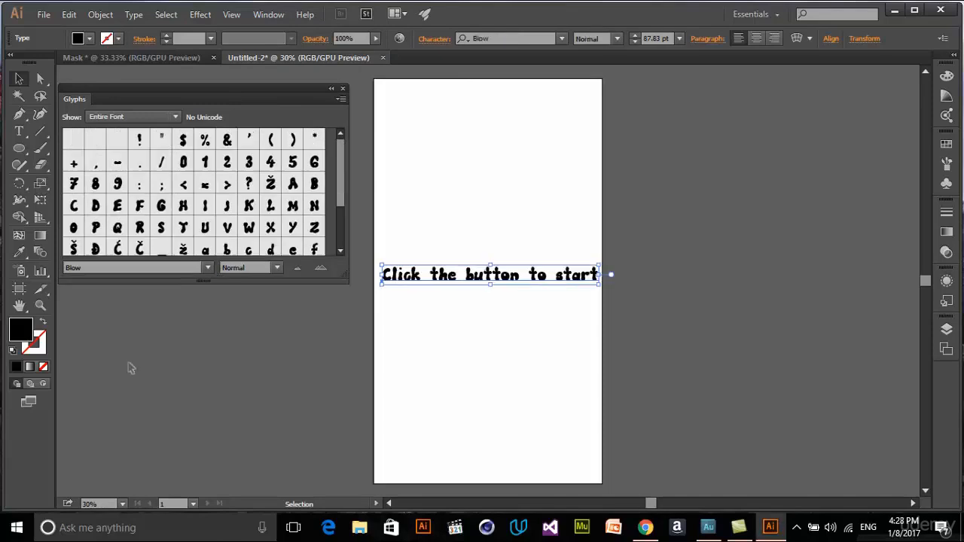
left_click(168, 113)
left_click(169, 113)
left_click(278, 267)
left_click(277, 267)
left_click(343, 88)
Change the text's case to UPPERCASE
left_click(137, 16)
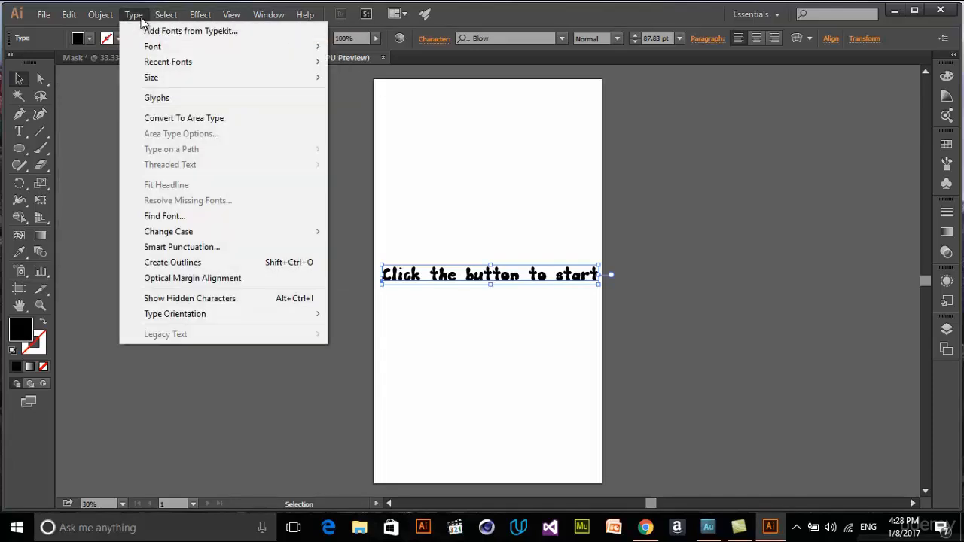
mouse_move(226, 233)
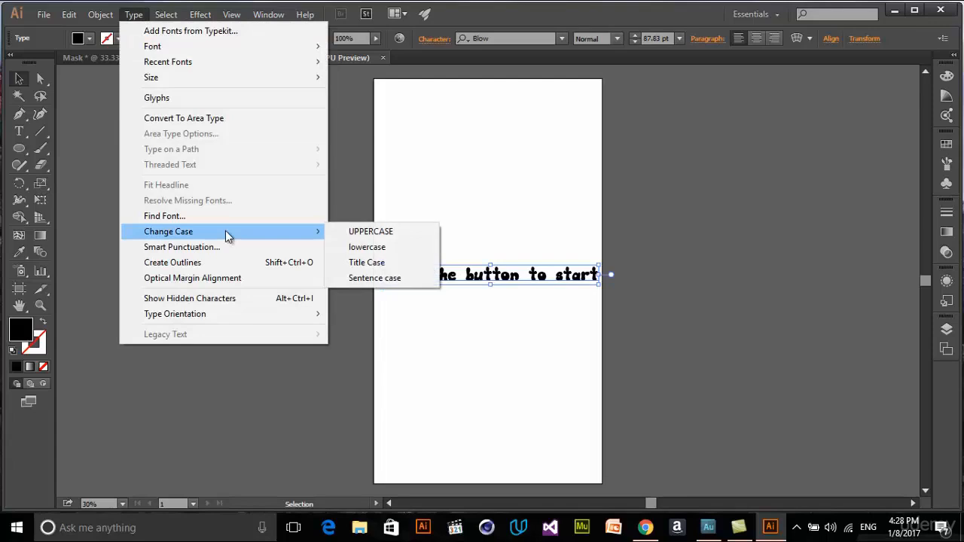
left_click(387, 232)
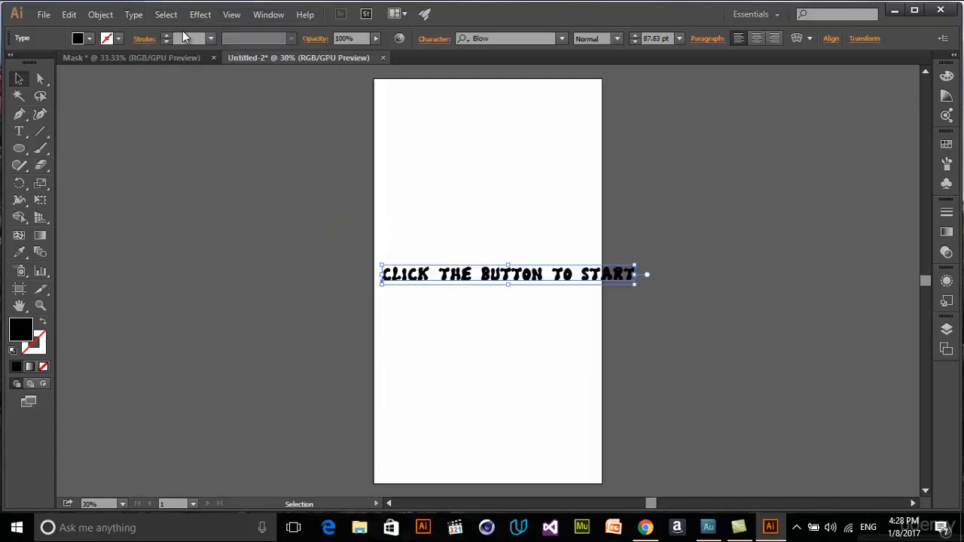
Change the text's case to Title Case
left_click(135, 17)
mouse_move(302, 233)
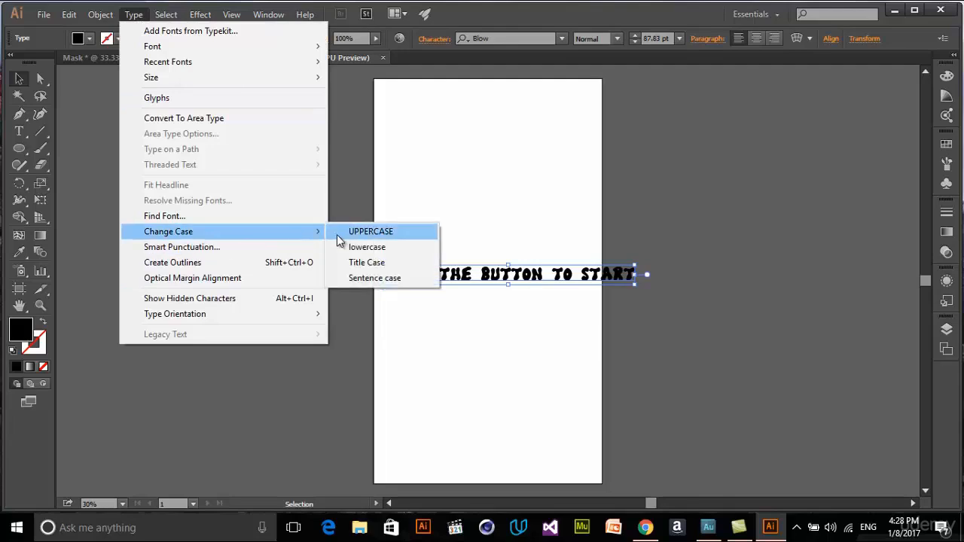
left_click(391, 262)
Convert the text to outlines and inspect the resulting letter shapes up close
left_click(134, 15)
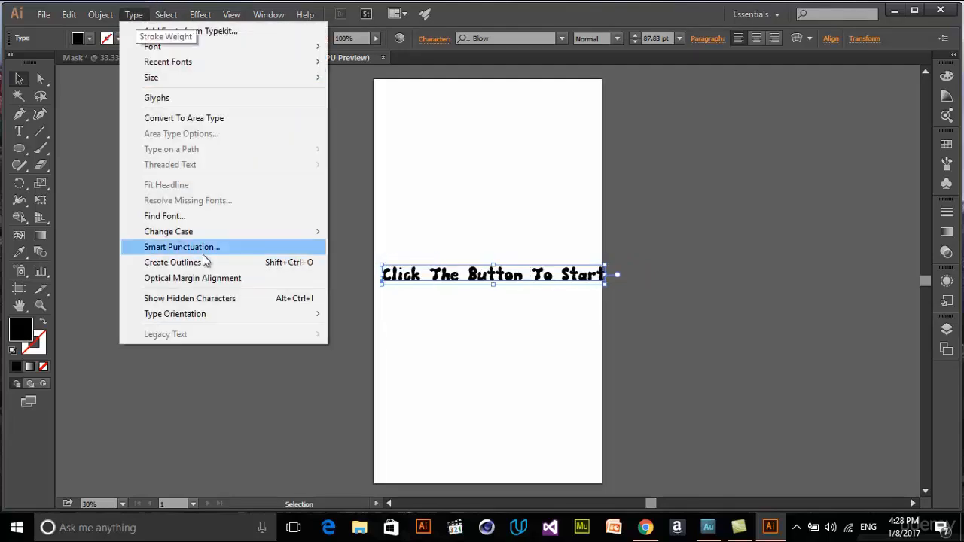
mouse_move(227, 234)
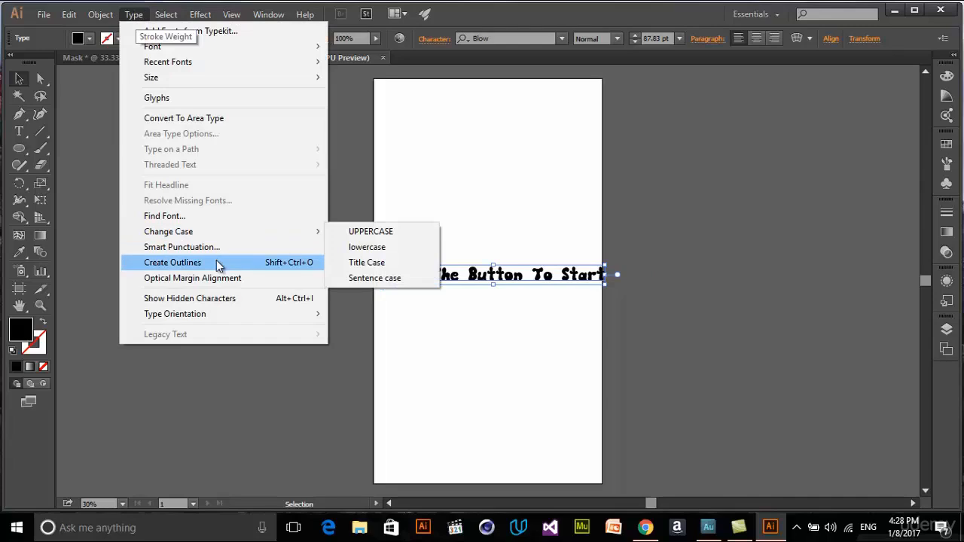
left_click(216, 264)
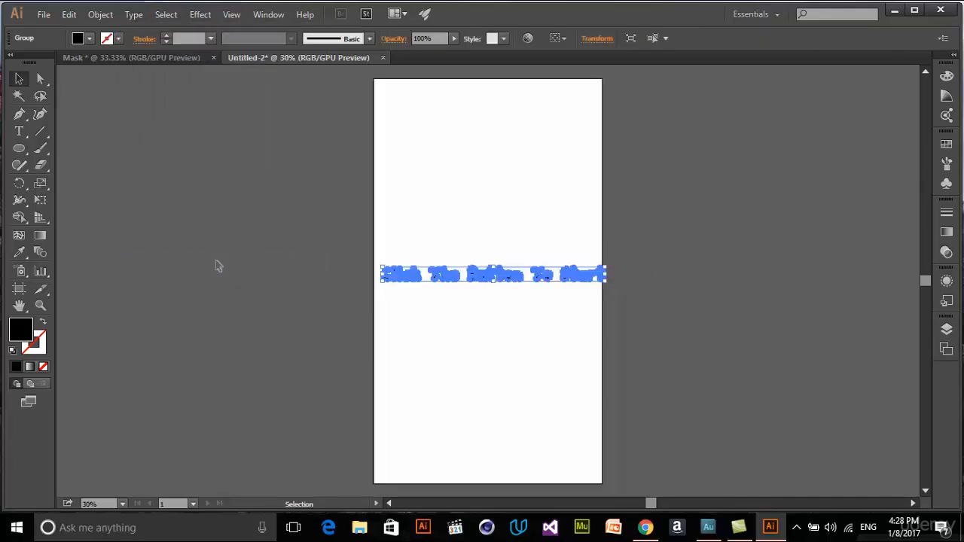
left_click(627, 302)
left_click(585, 280)
scroll(554, 306, "up", 1)
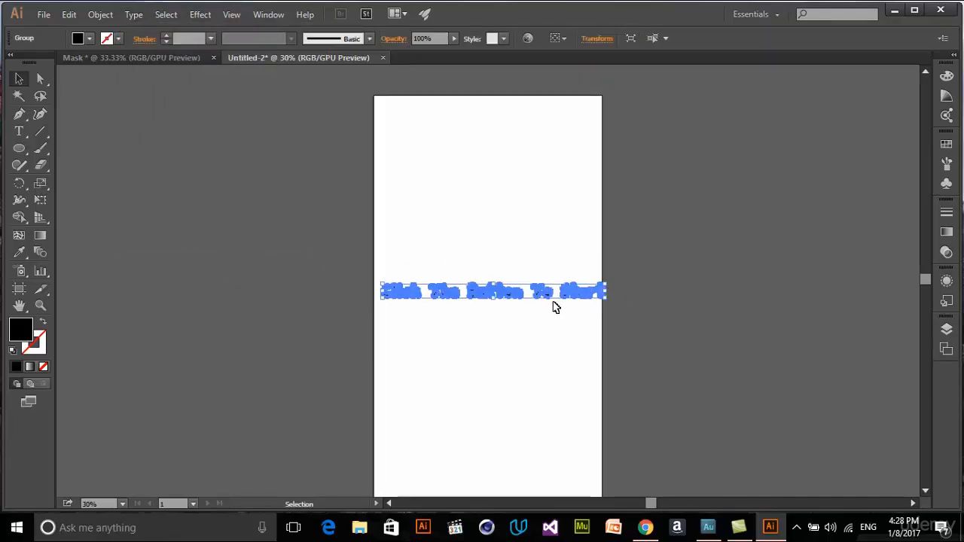
scroll(552, 307, "up", 1)
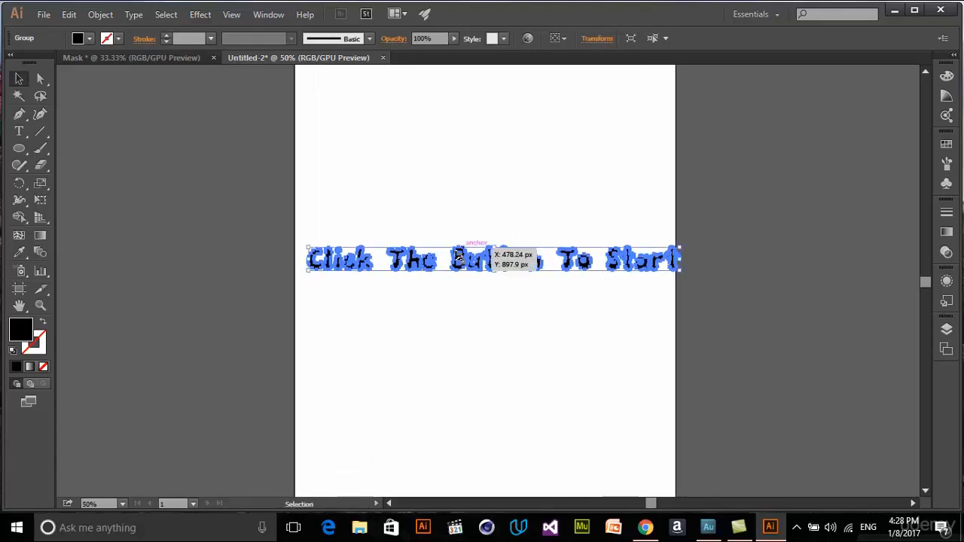
Check how the outlined letters can be selected, and undo the conversion to outlines
left_click(476, 317)
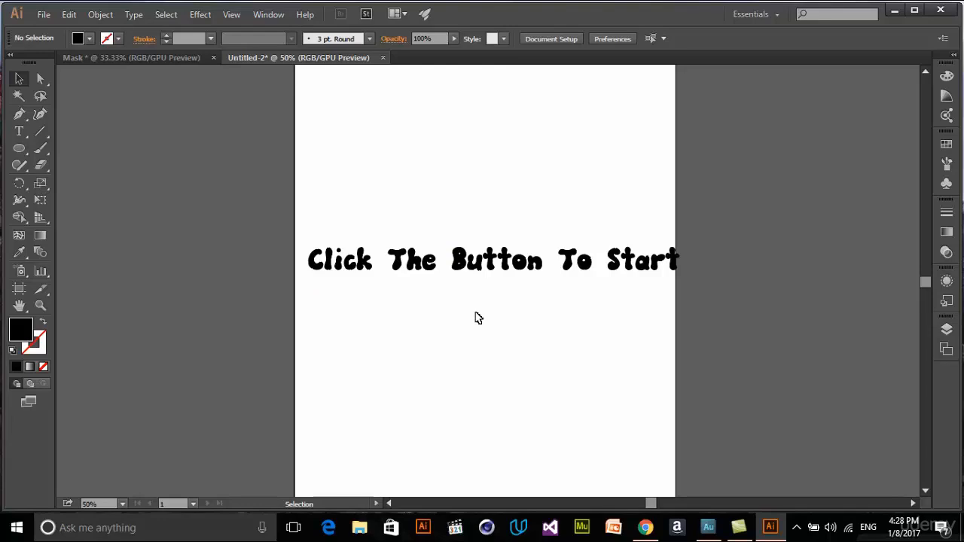
left_click(557, 262)
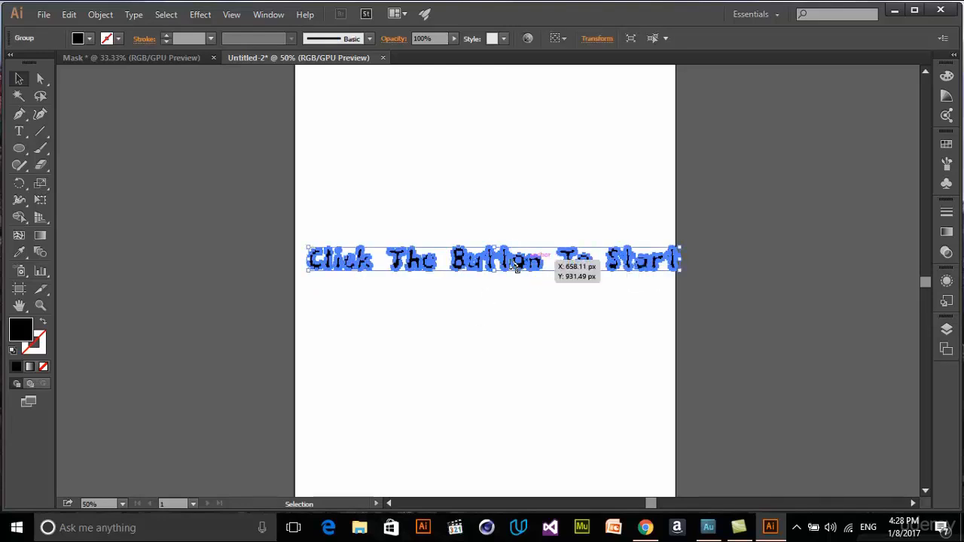
left_click(509, 324)
left_click(488, 259)
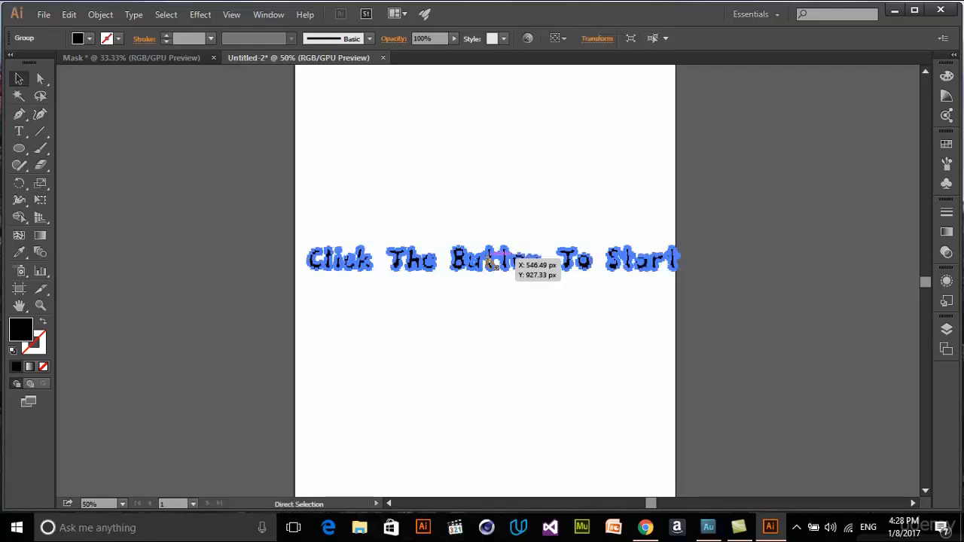
key("ctrl+z")
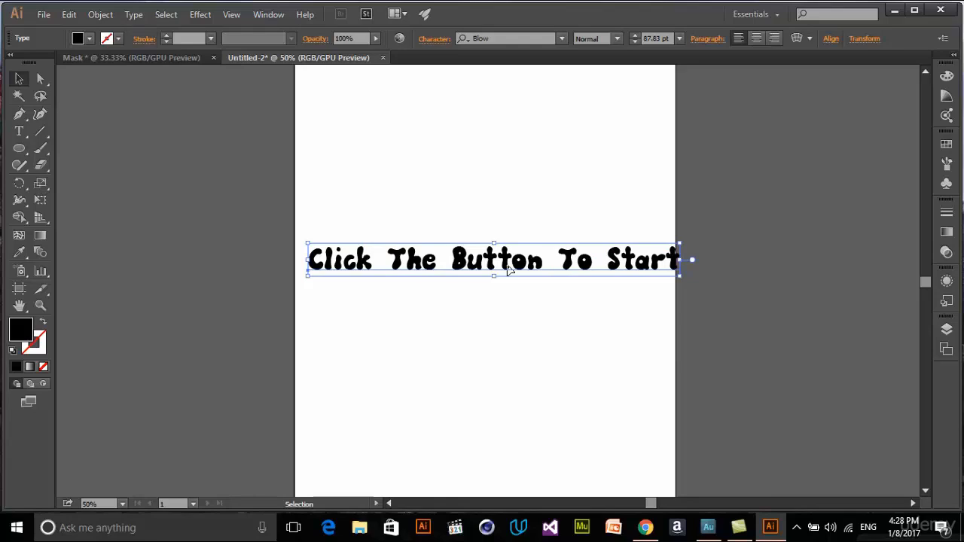
Change the text's orientation to Vertical, move it to the middle of the artboard and inspect its full length
left_click(134, 15)
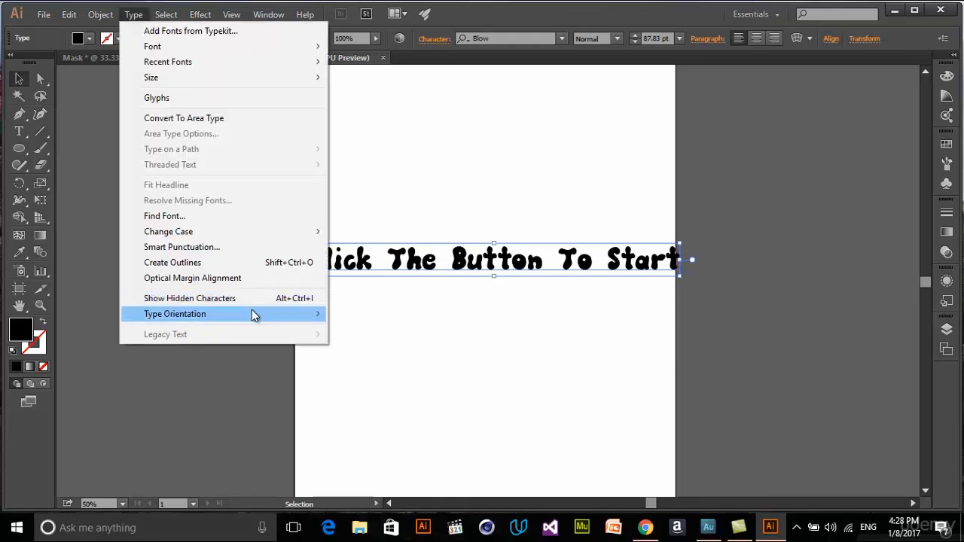
mouse_move(272, 319)
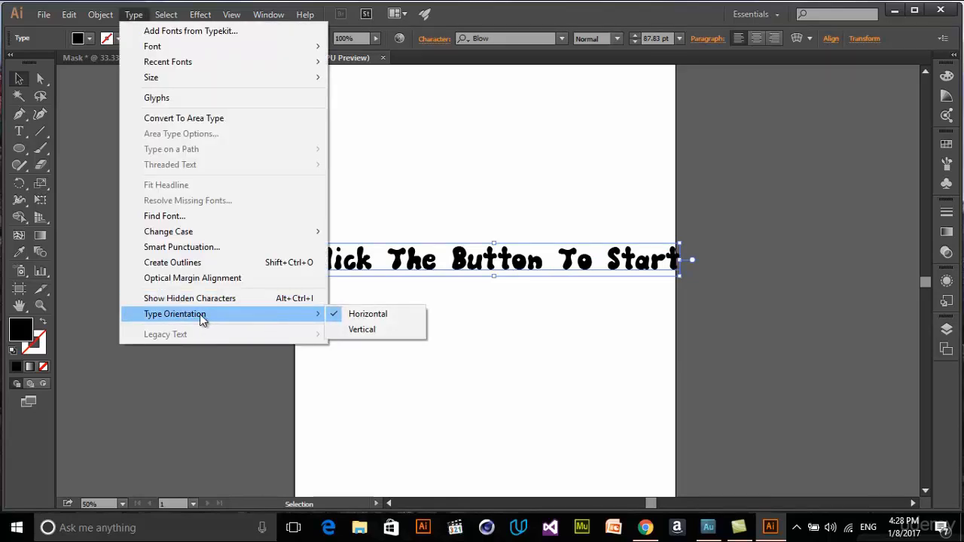
left_click(373, 332)
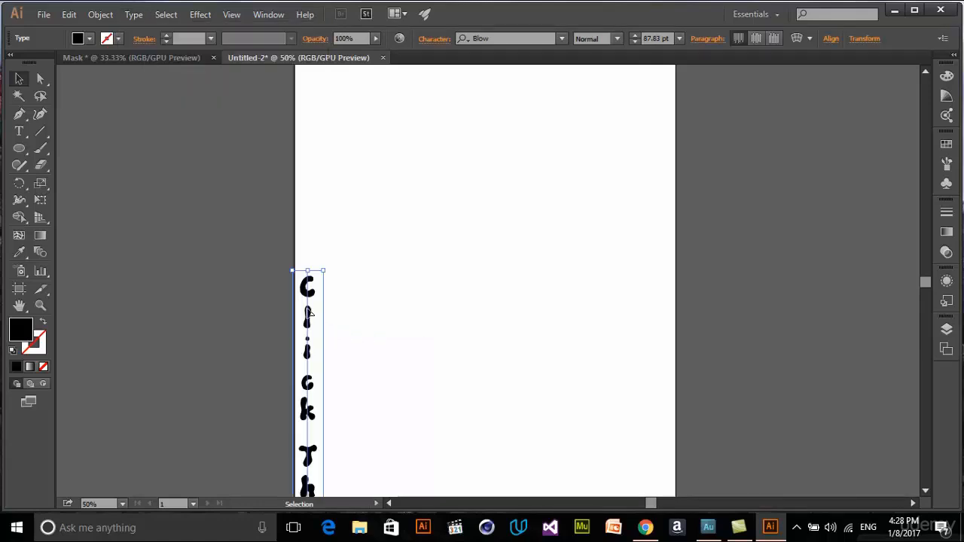
left_click_drag(308, 312, 463, 130)
scroll(517, 290, "down", 6)
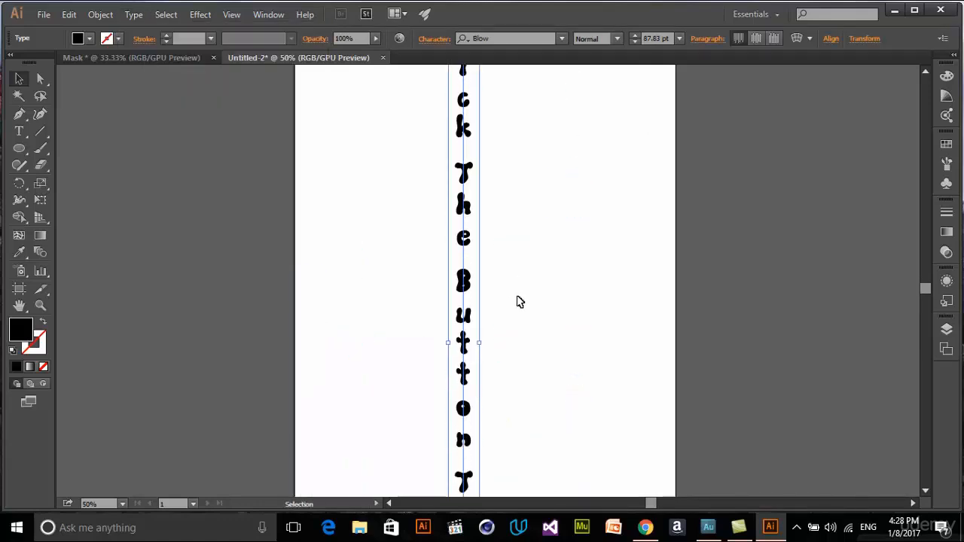
scroll(505, 301, "up", 5)
scroll(497, 294, "up", 2)
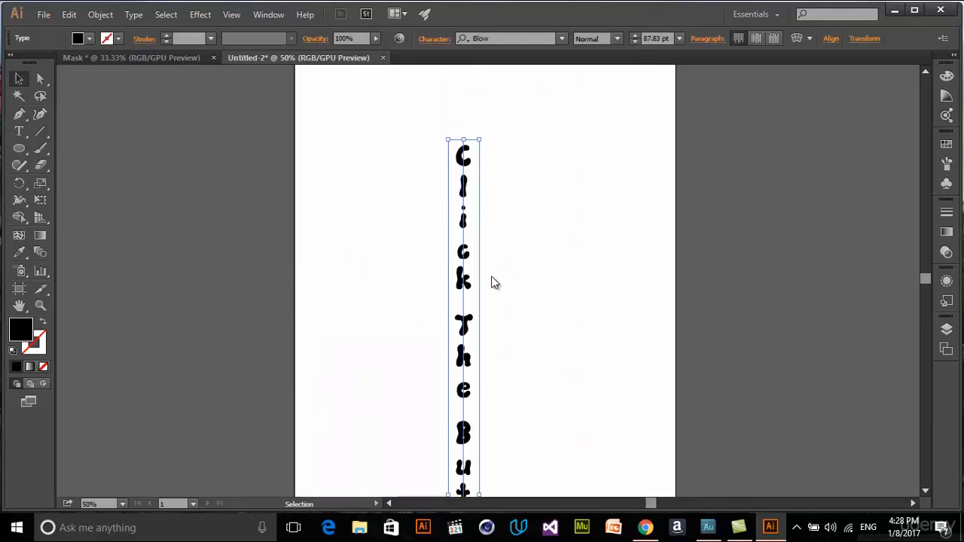
Set the text's orientation back to Horizontal and reposition it across the artboard
left_click(133, 14)
mouse_move(263, 316)
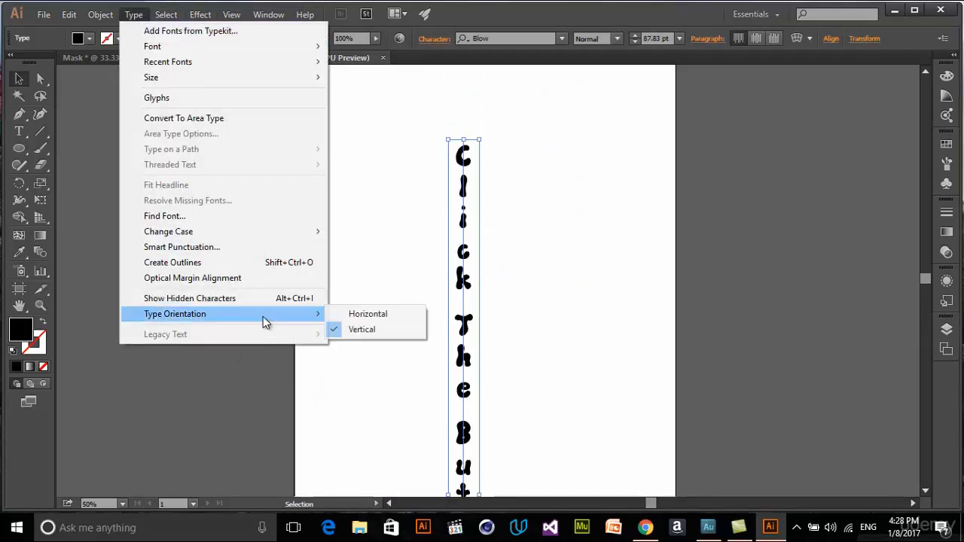
left_click(367, 314)
left_click_drag(719, 136, 561, 266)
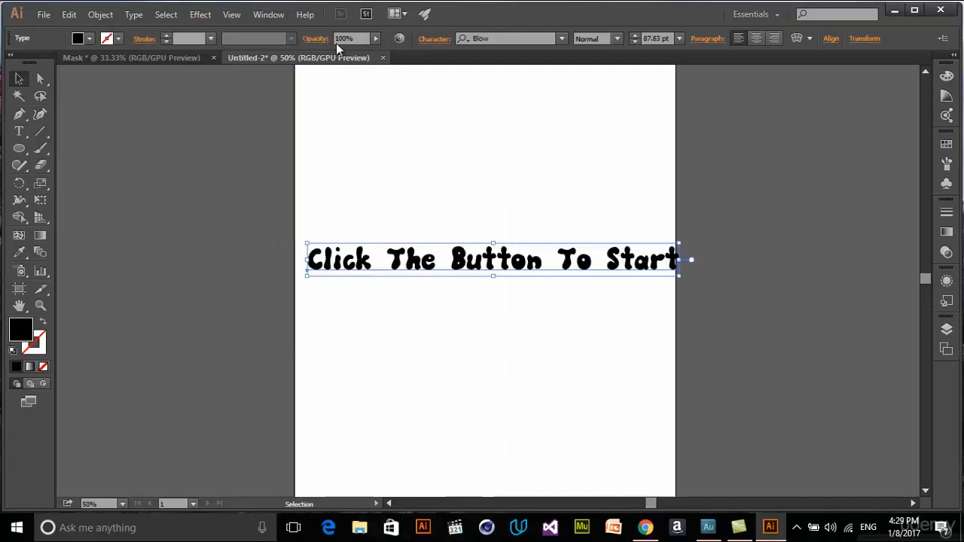
Review the fonts used in the document with Find Font, close it without replacing any, and switch to the Selection tool
left_click(133, 14)
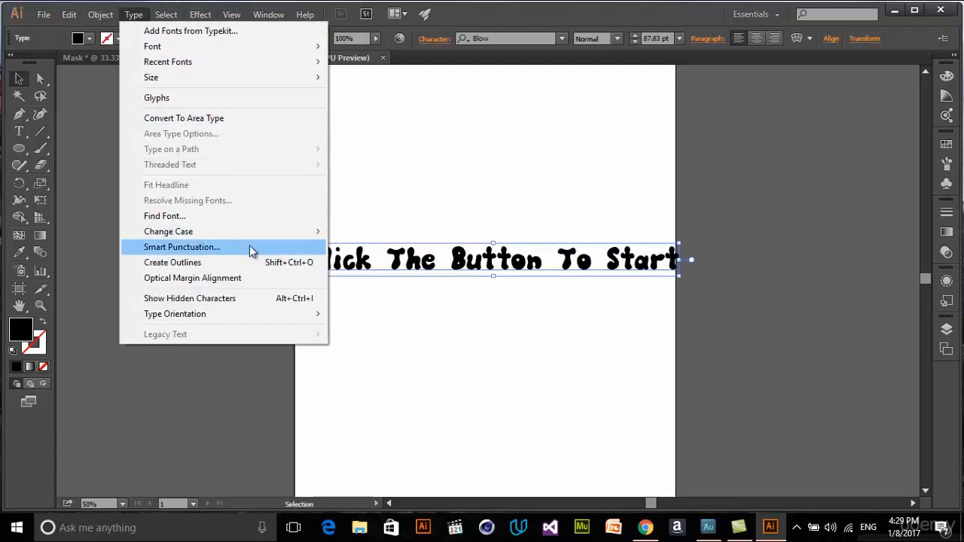
mouse_move(258, 230)
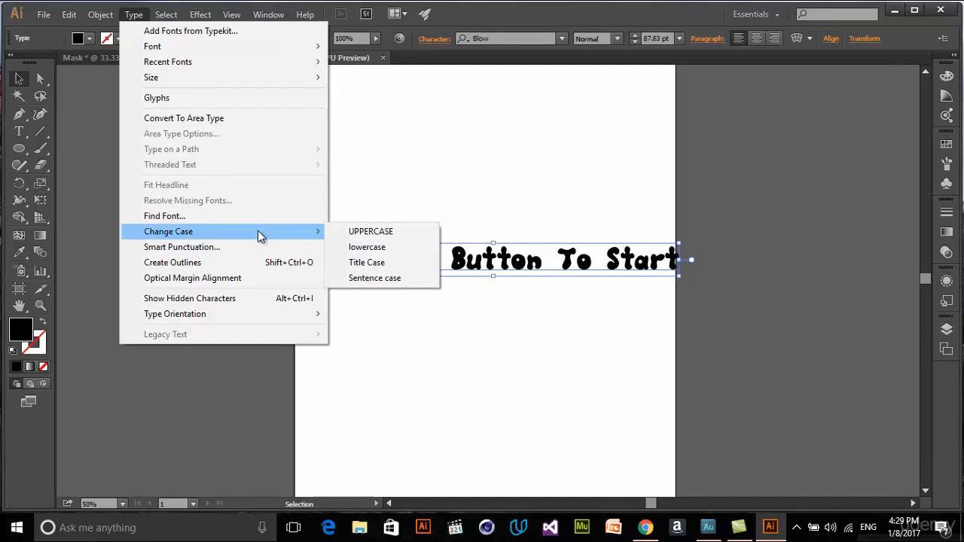
left_click(159, 216)
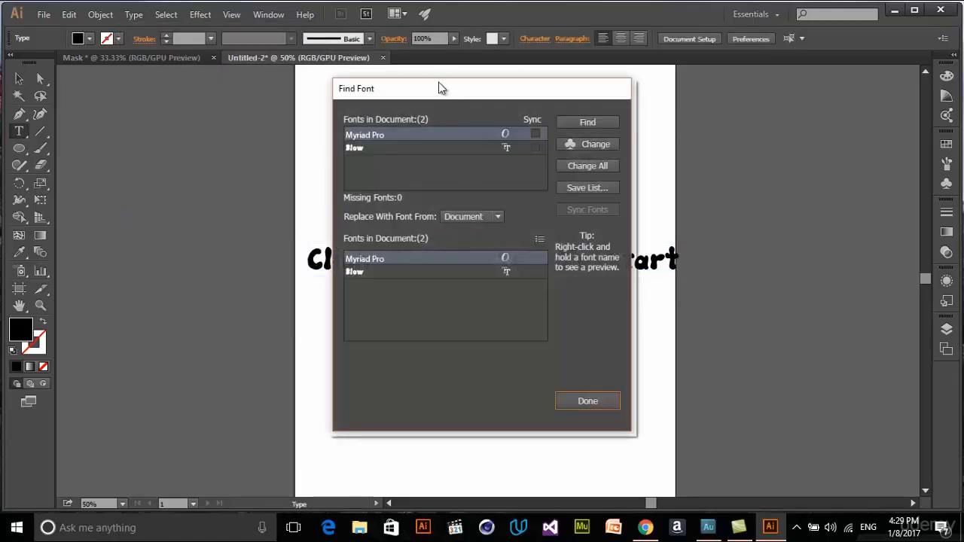
left_click_drag(441, 88, 728, 107)
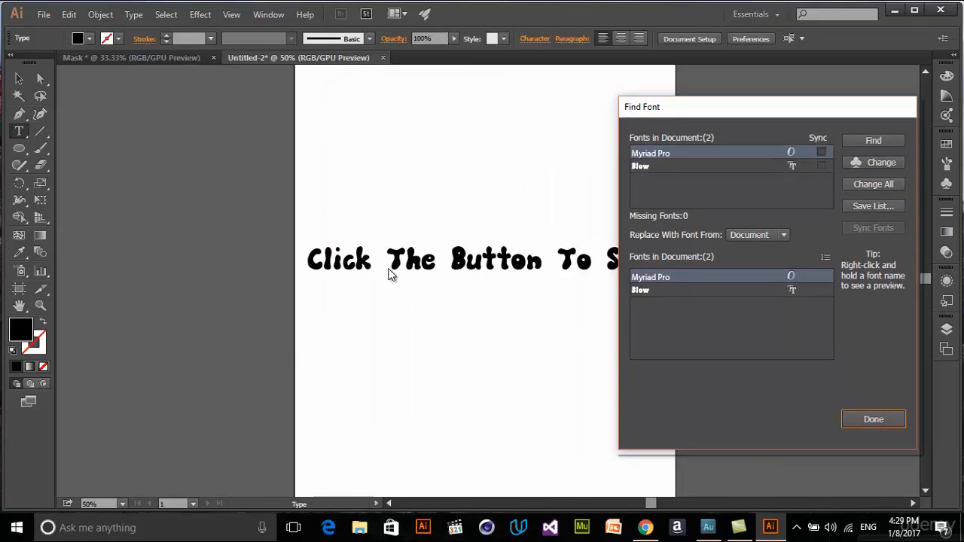
left_click_drag(891, 112, 756, 22)
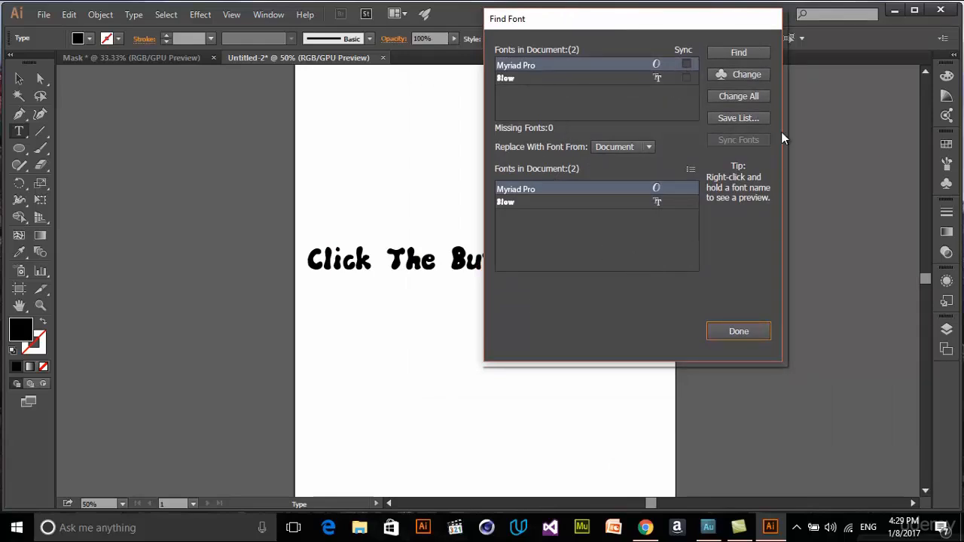
left_click(746, 331)
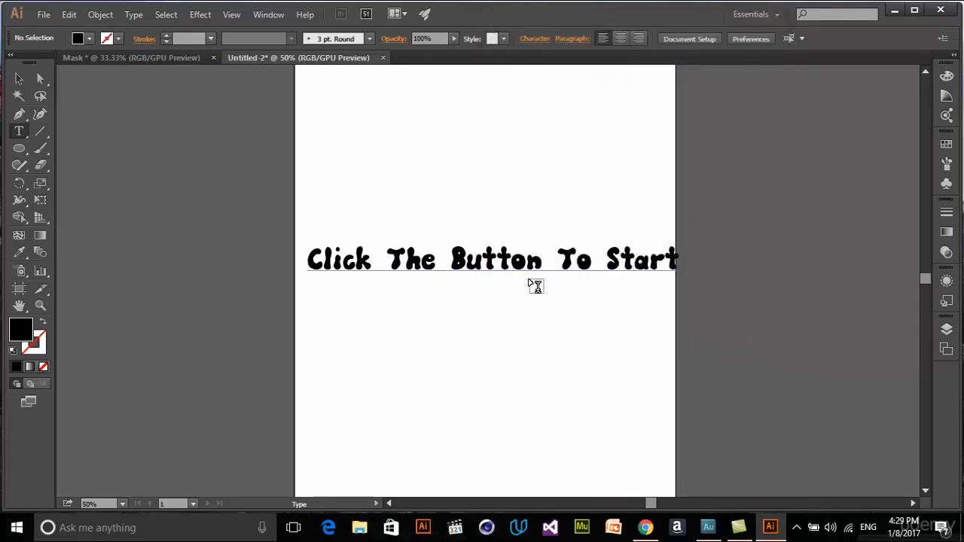
key("v")
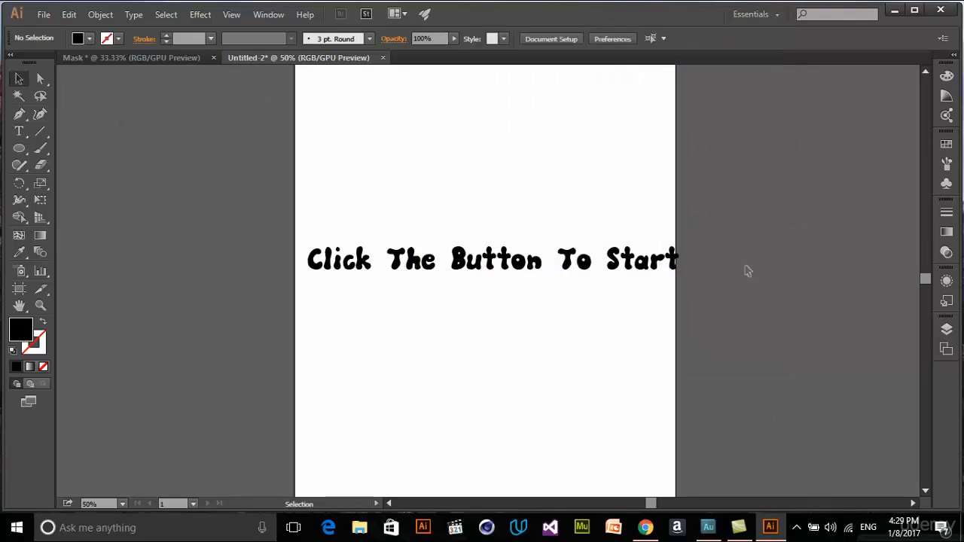
left_click(133, 14)
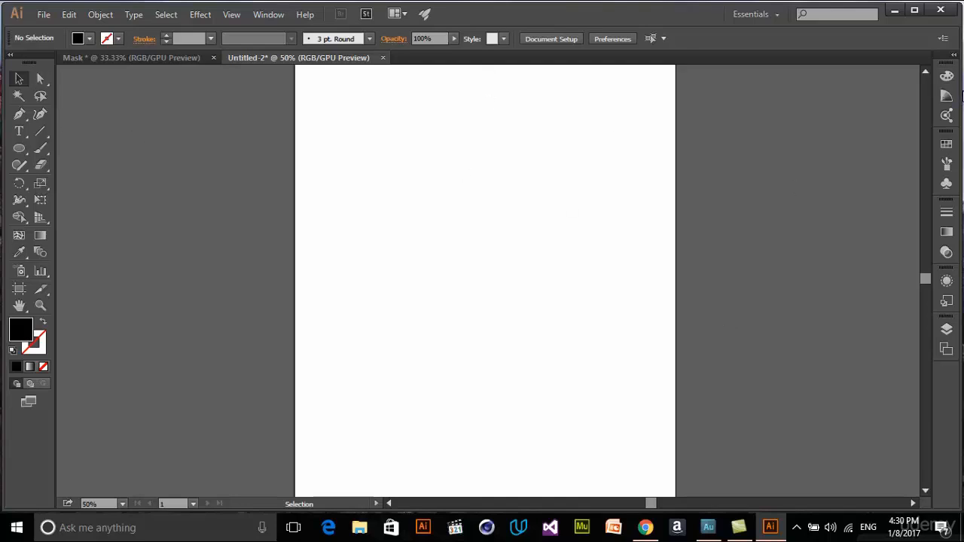
Show the document's swatches and enlarge their display so every row of colors fits
left_click(946, 115)
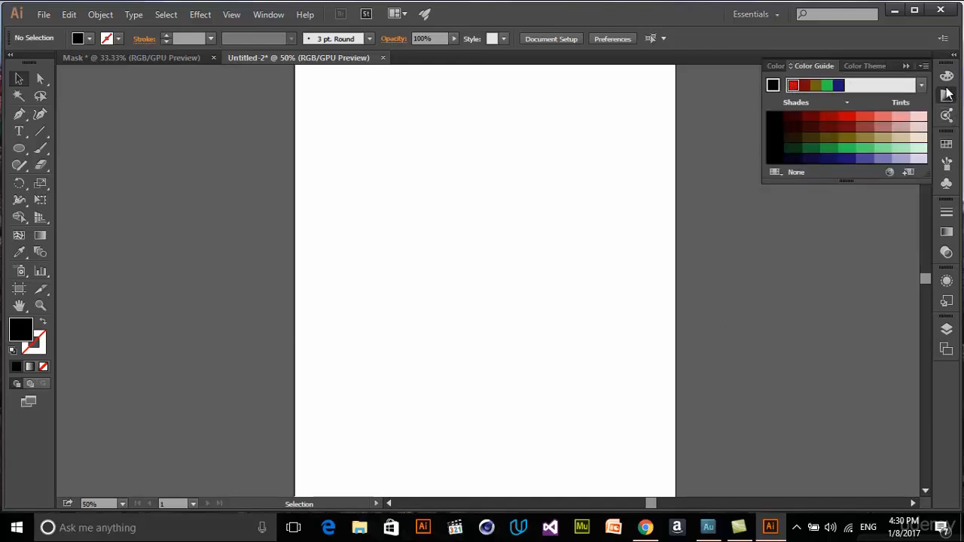
left_click(946, 144)
left_click_drag(928, 214, 925, 309)
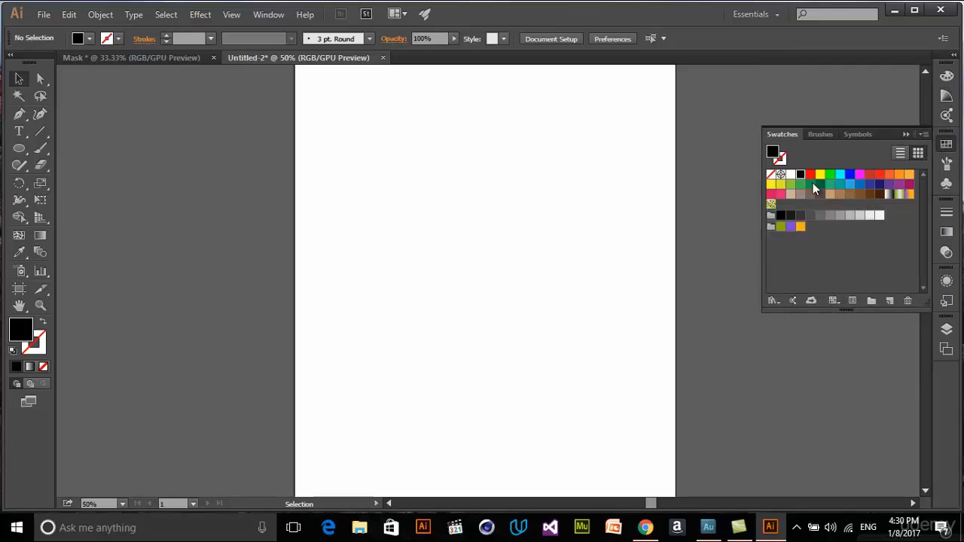
Start a new RGB swatch named Dark Red and set its red value to 88
left_click(890, 301)
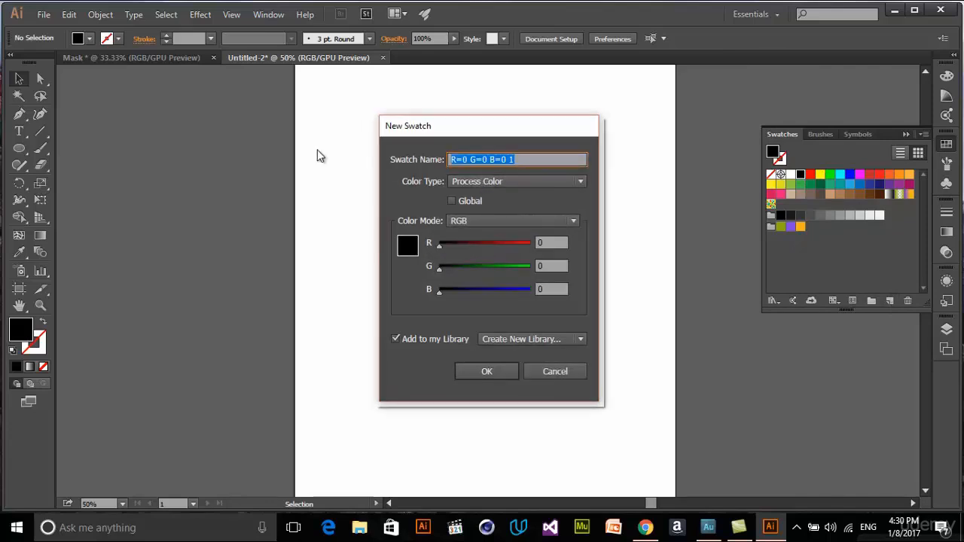
key("Tab")
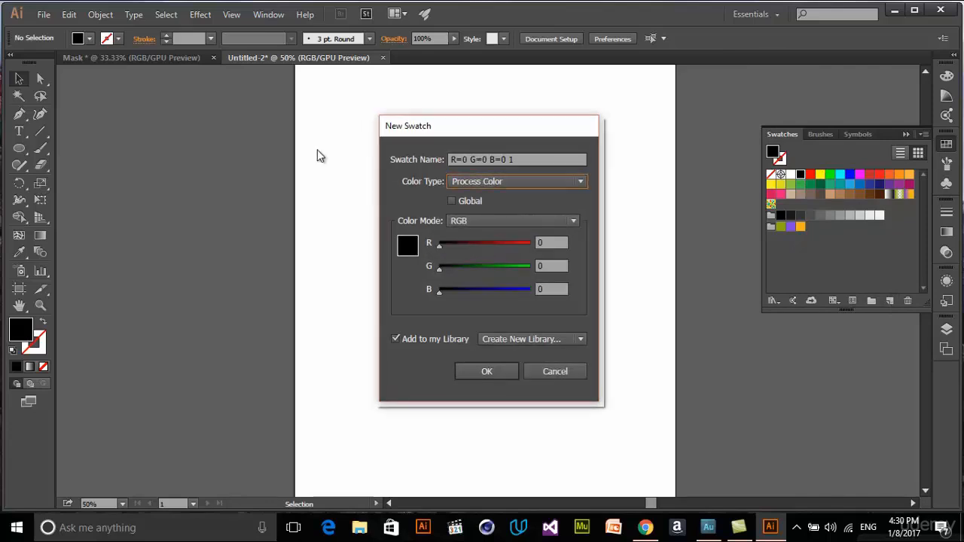
key("shift+Tab")
type("d")
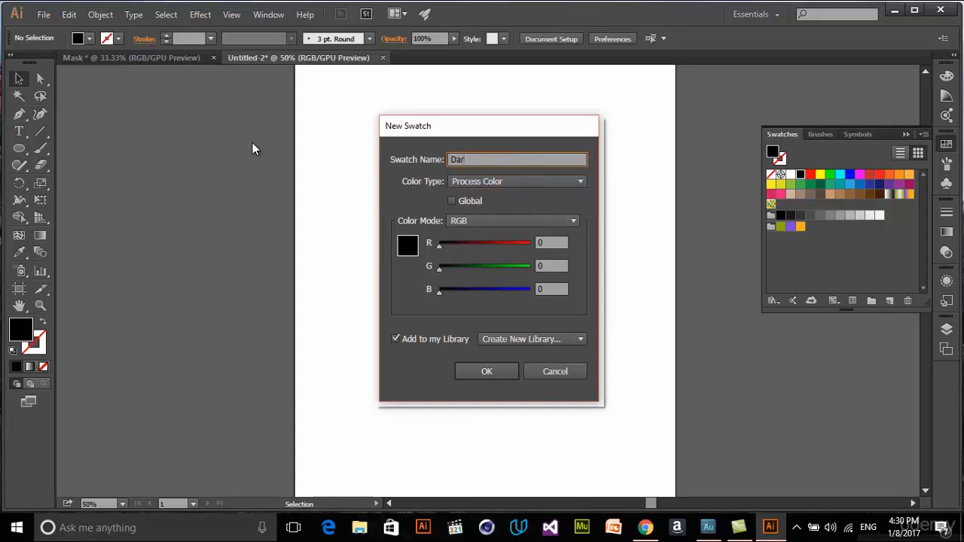
type("ark Ree")
key("BackSpace")
type("d")
left_click_drag(440, 245, 471, 244)
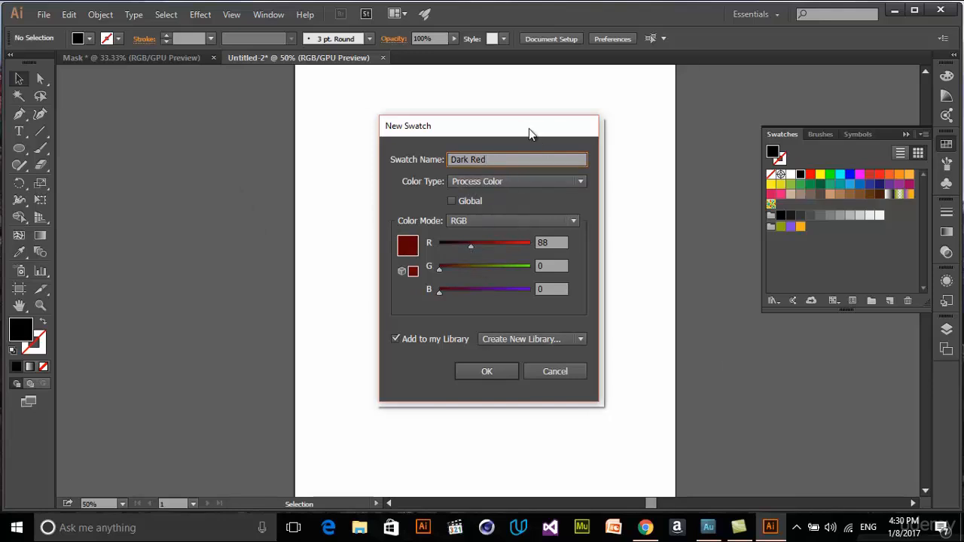
Try Spot Color for the Dark Red swatch, settle on a global Process Color, and create the swatch
left_click_drag(530, 130, 544, 102)
left_click(520, 151)
left_click(514, 185)
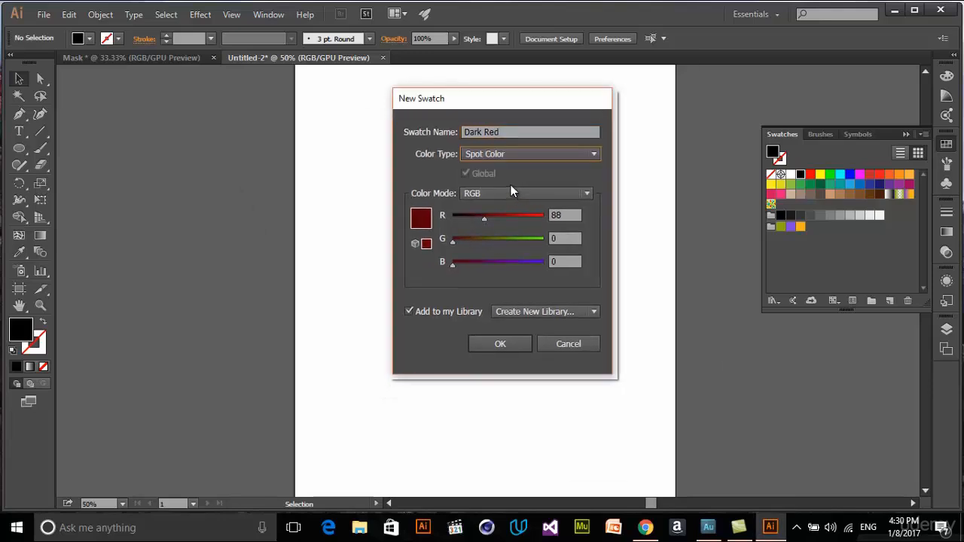
left_click(530, 155)
left_click(528, 167)
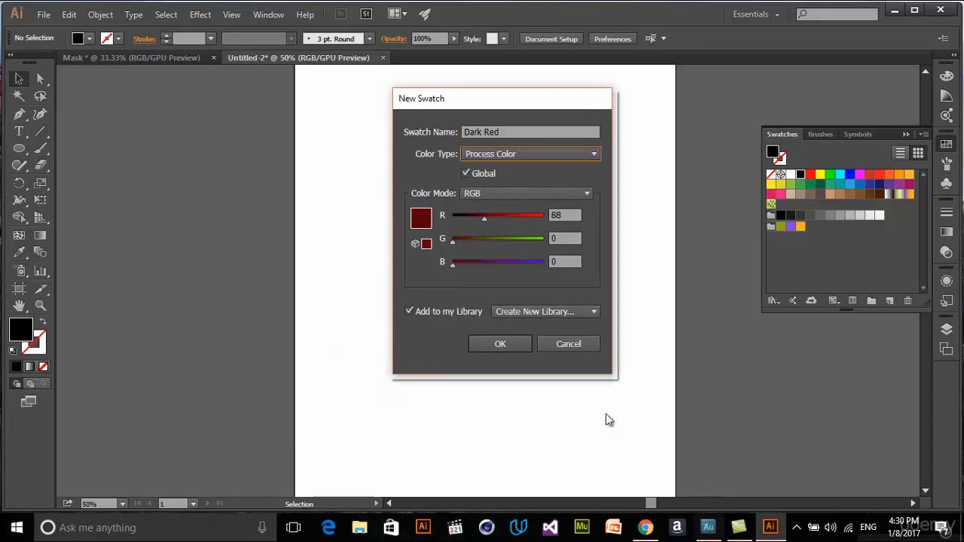
left_click(553, 315)
left_click(403, 322)
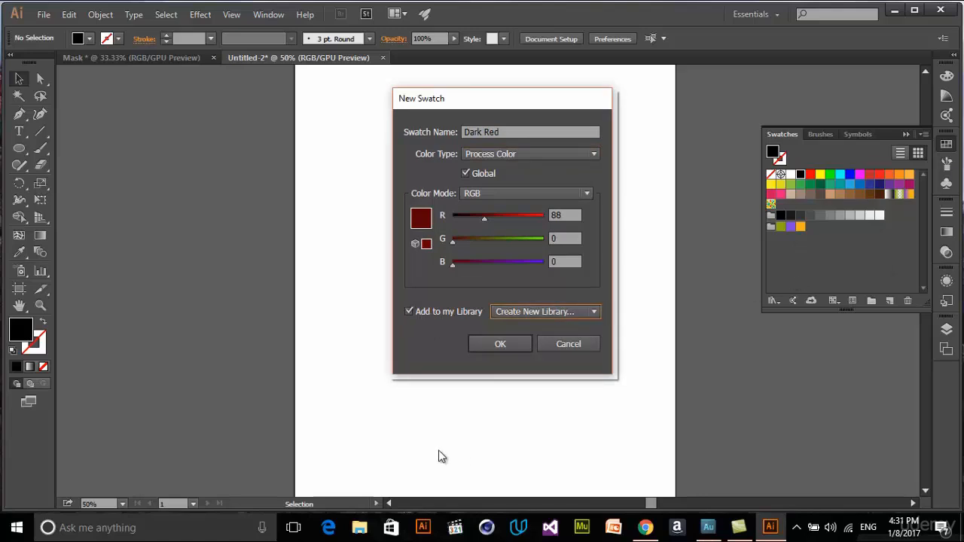
left_click(497, 345)
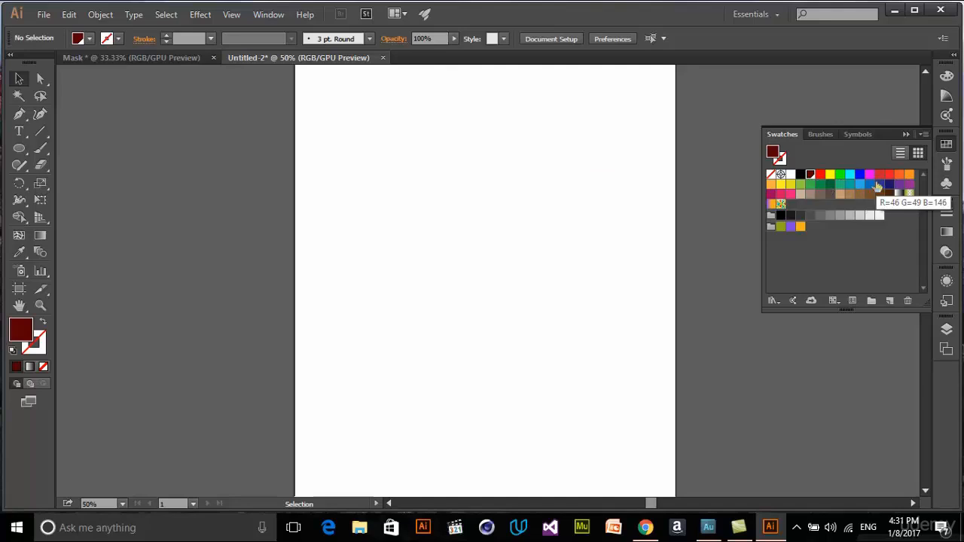
Browse the available swatch libraries and check the option for saving swatches, cancelling without saving a file
left_click(776, 301)
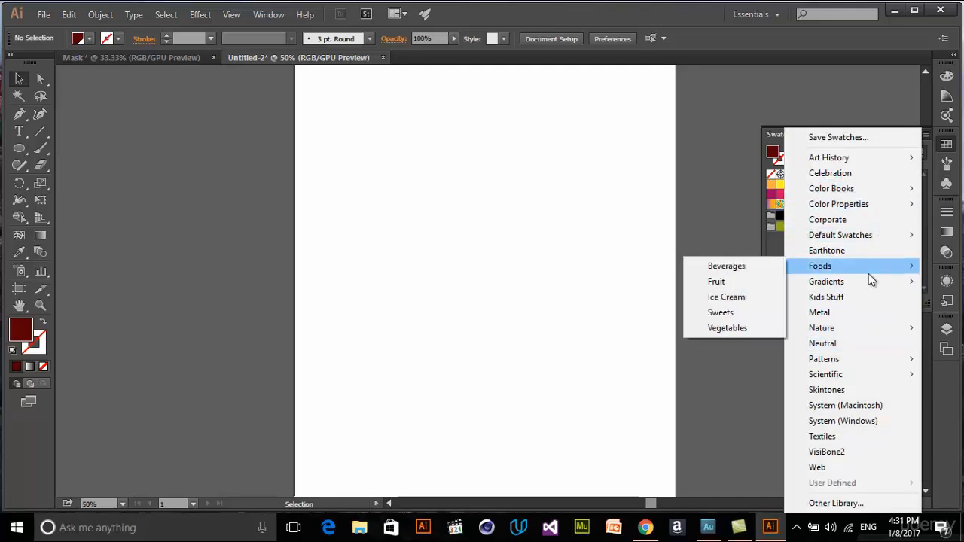
left_click(775, 241)
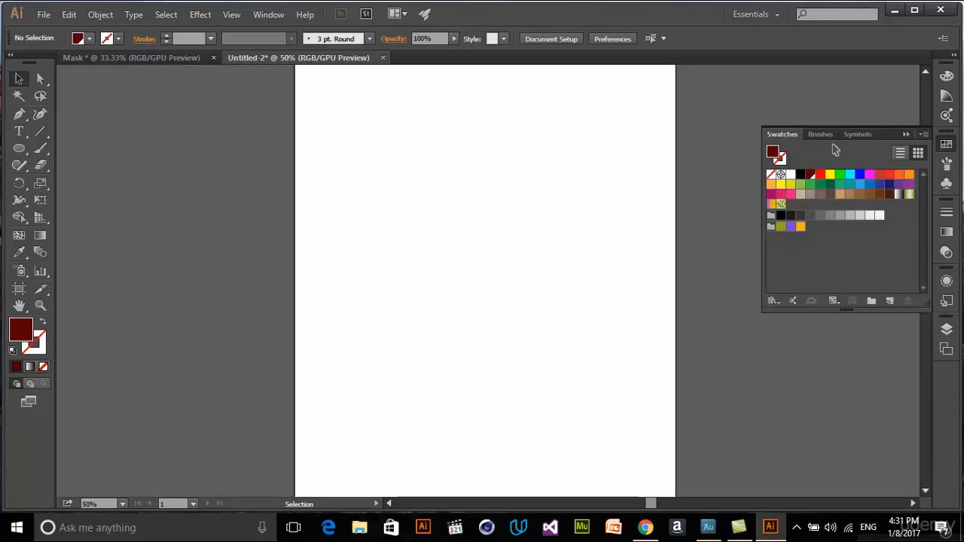
left_click(775, 302)
left_click(818, 137)
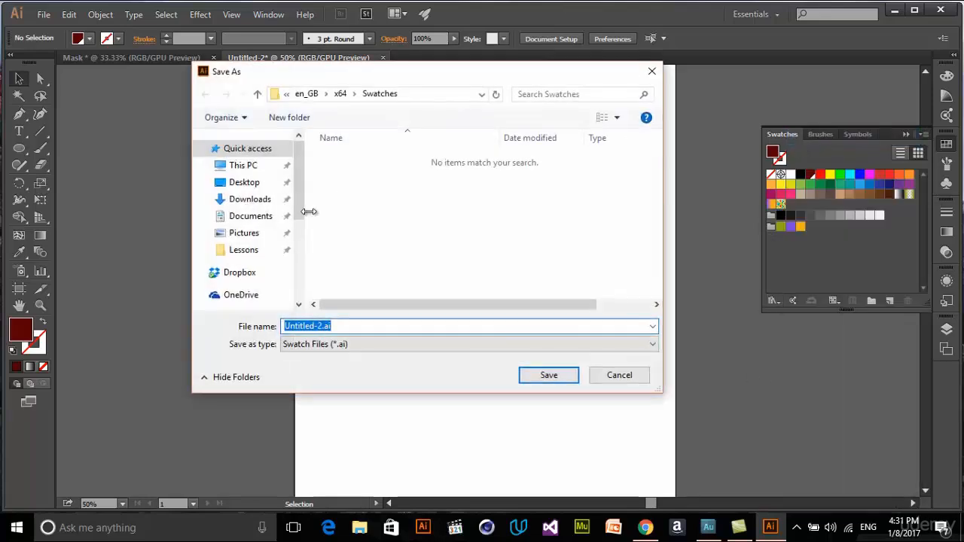
left_click(632, 382)
left_click(773, 300)
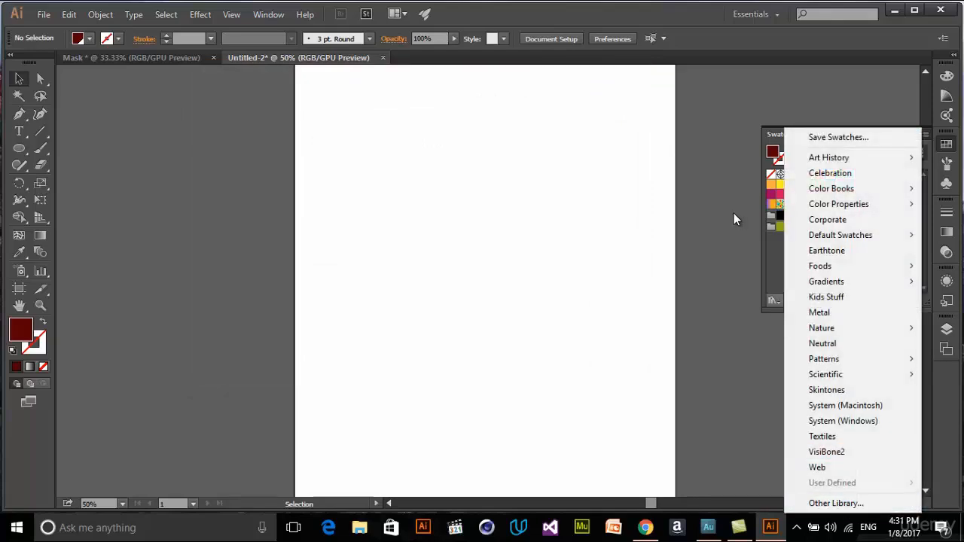
left_click(735, 211)
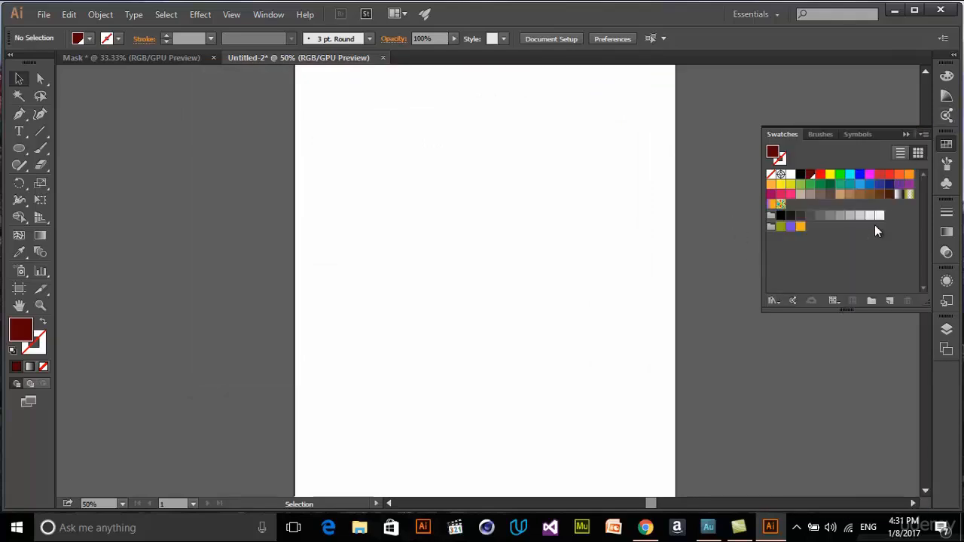
Sample harmony colors, shades and tints from the Color Guide, ending with the red row's lightest pink tint as the fill
left_click(947, 96)
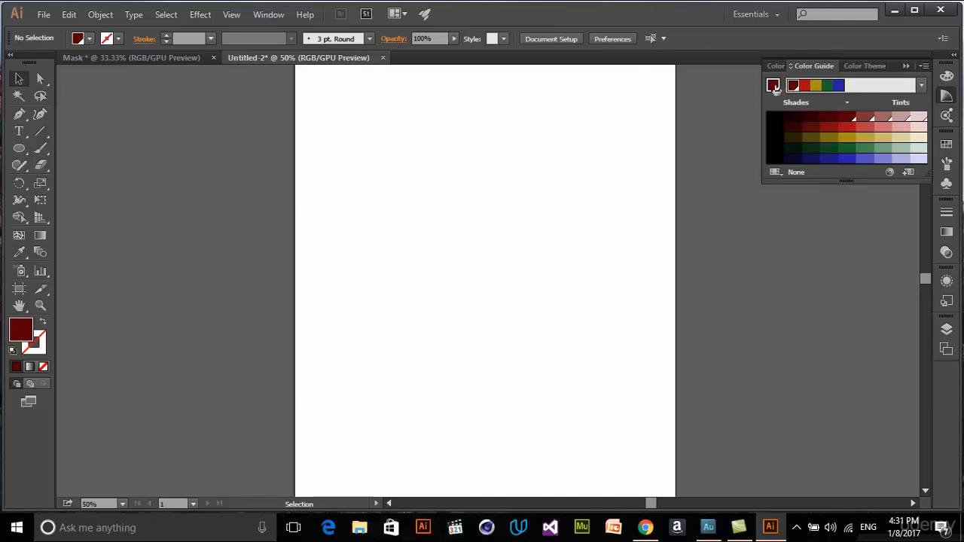
left_click(805, 86)
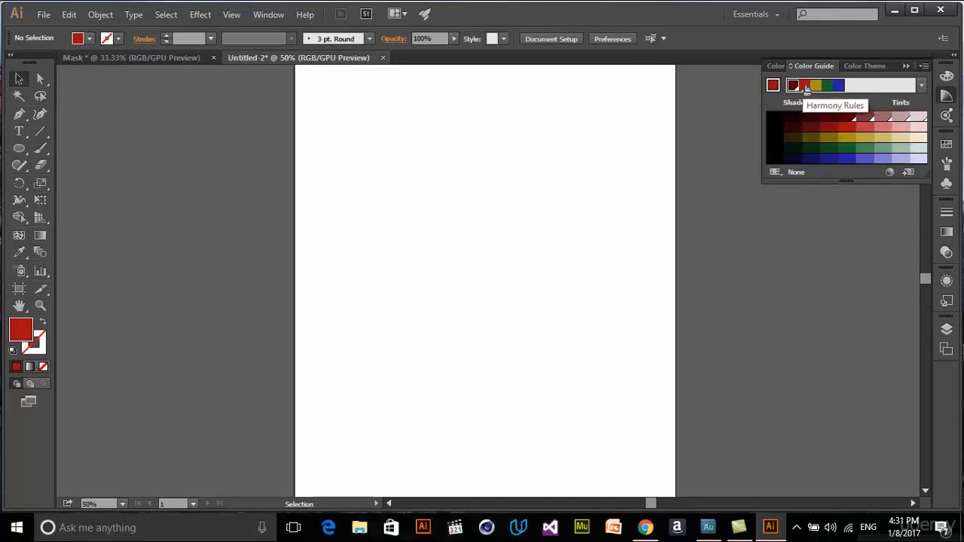
left_click(797, 140)
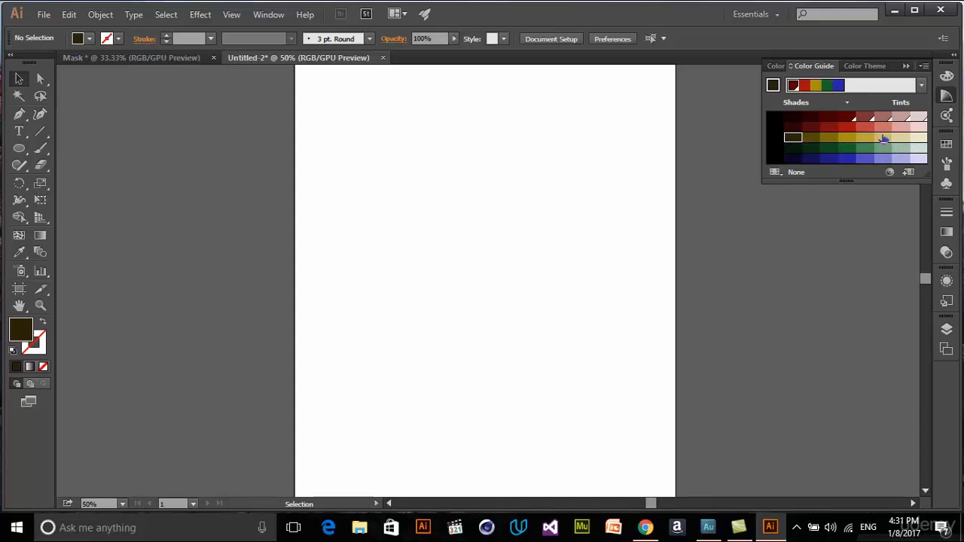
left_click(796, 128)
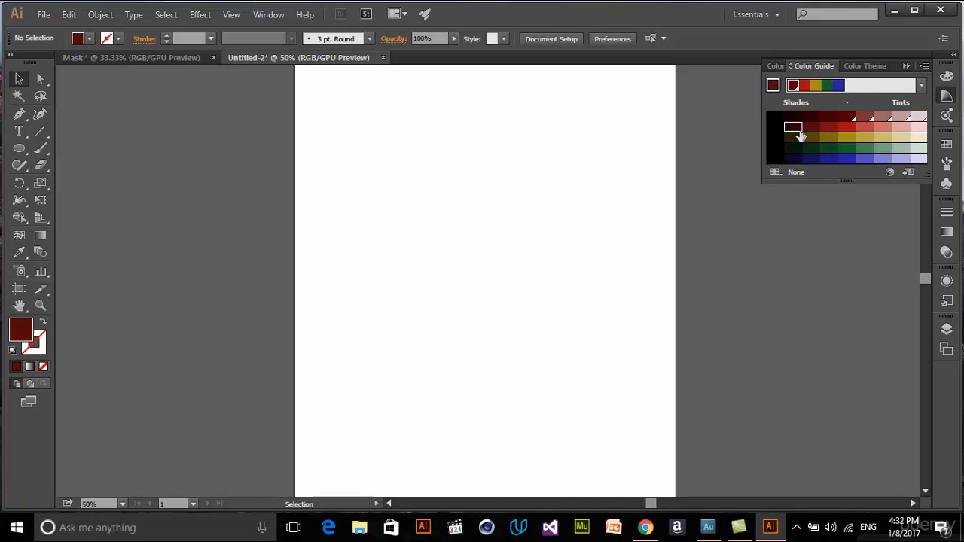
left_click(846, 128)
left_click(882, 128)
left_click(918, 128)
left_click(820, 129)
left_click(845, 128)
left_click(868, 128)
left_click(896, 130)
left_click(918, 128)
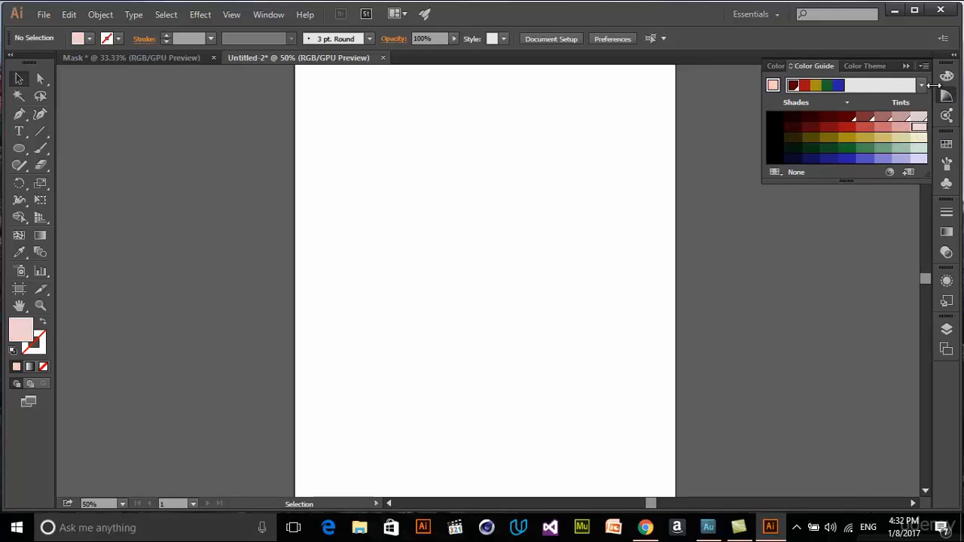
Apply the Compound 2 harmony rule in the Color Guide and sample its teal and green shades, ending with a dark green fill
left_click(921, 85)
scroll(915, 196, "down", 1)
scroll(919, 150, "up", 5)
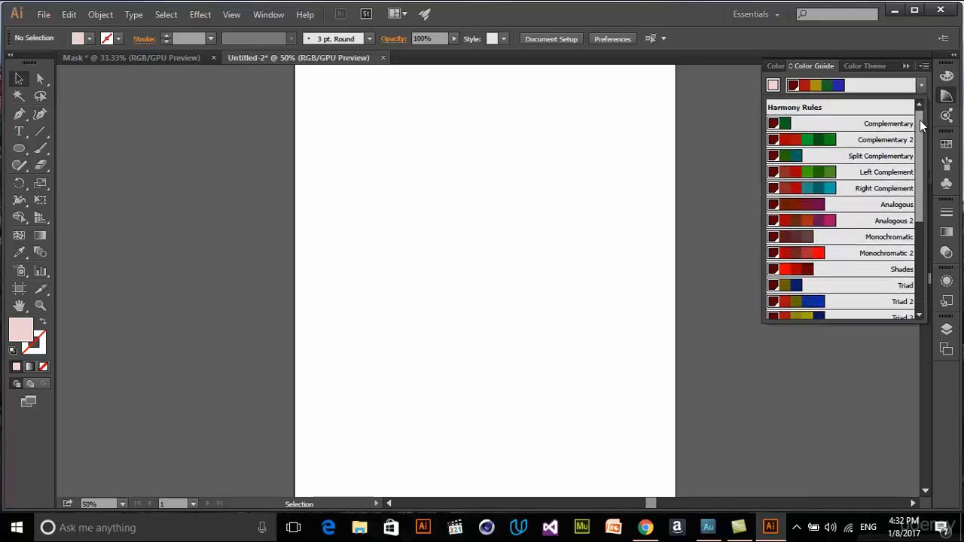
scroll(915, 226, "down", 5)
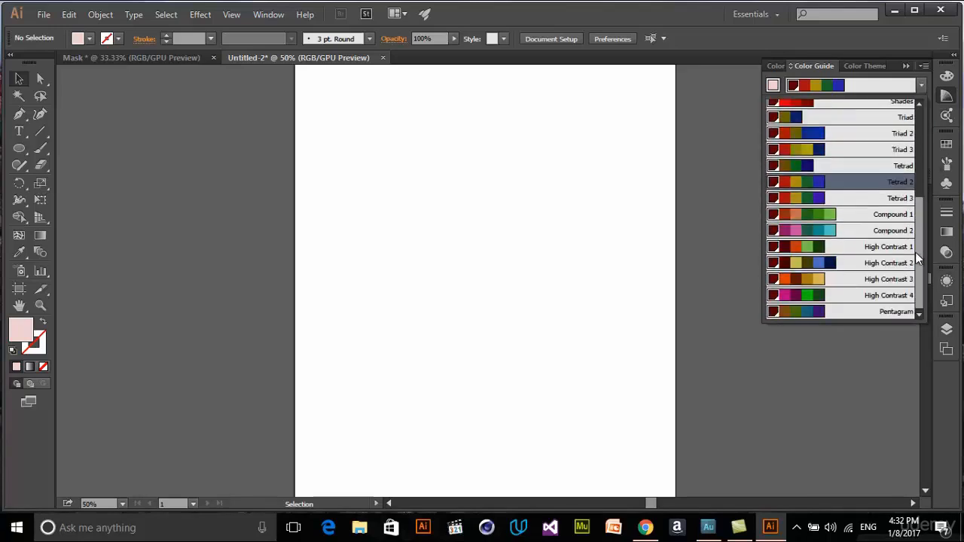
left_click(867, 227)
left_click(925, 161)
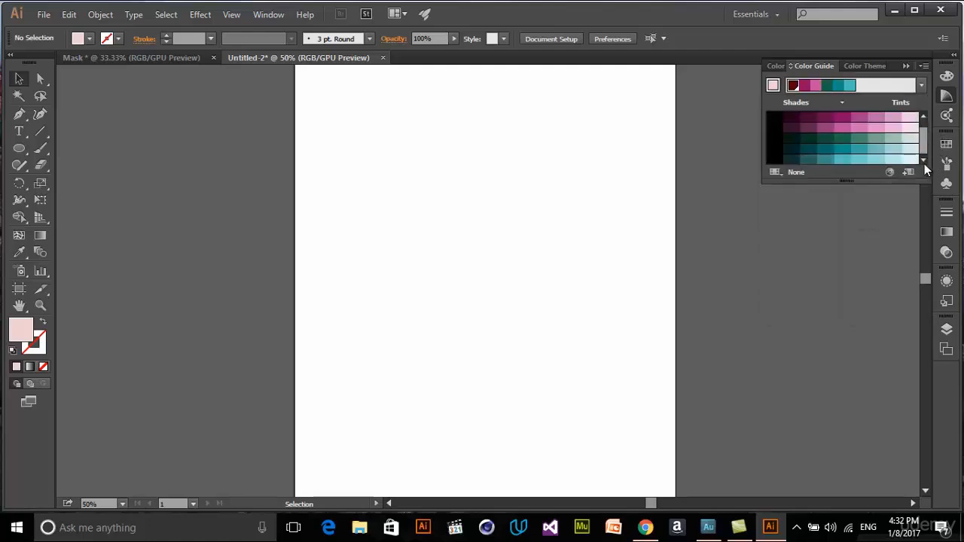
left_click(859, 148)
left_click(809, 159)
left_click(826, 138)
Limit the Color Guide to the Metal swatch library and sample its colors, ending with the muted green 3C5F4B as the fill
left_click(779, 172)
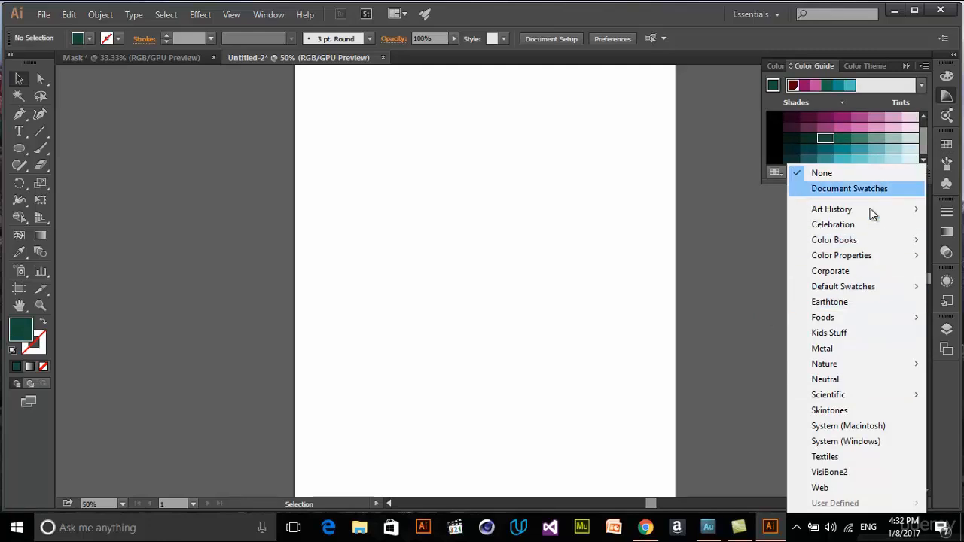
left_click(867, 343)
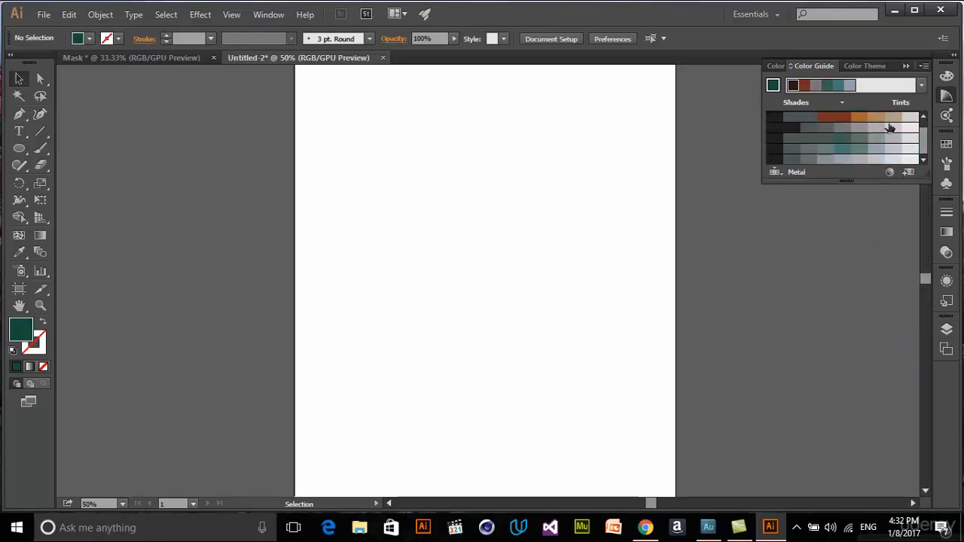
left_click(878, 118)
left_click(842, 117)
left_click(844, 140)
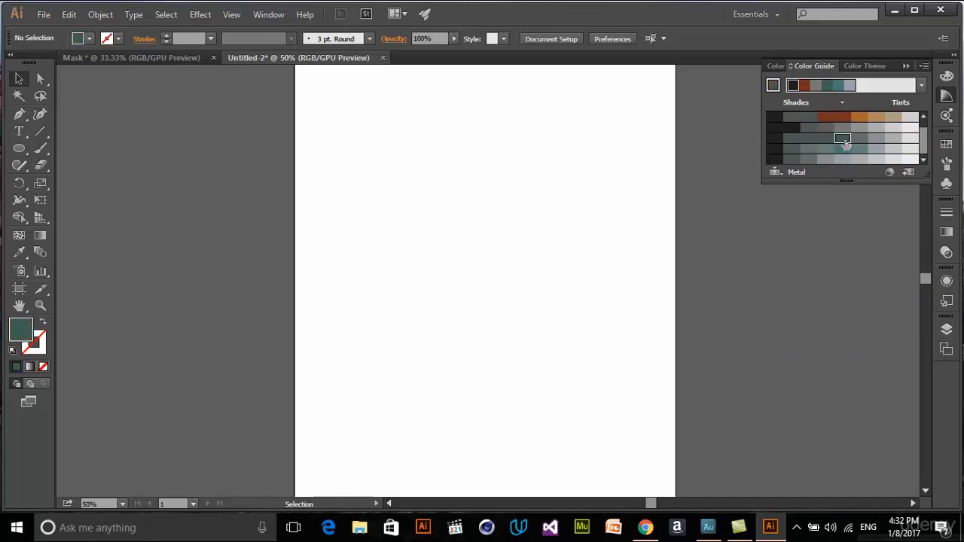
Pick a turquoise fill from the color spectrum, and replace it with the gray 5D5D5D sampled beside the artboard using the Eyedropper
left_click(776, 67)
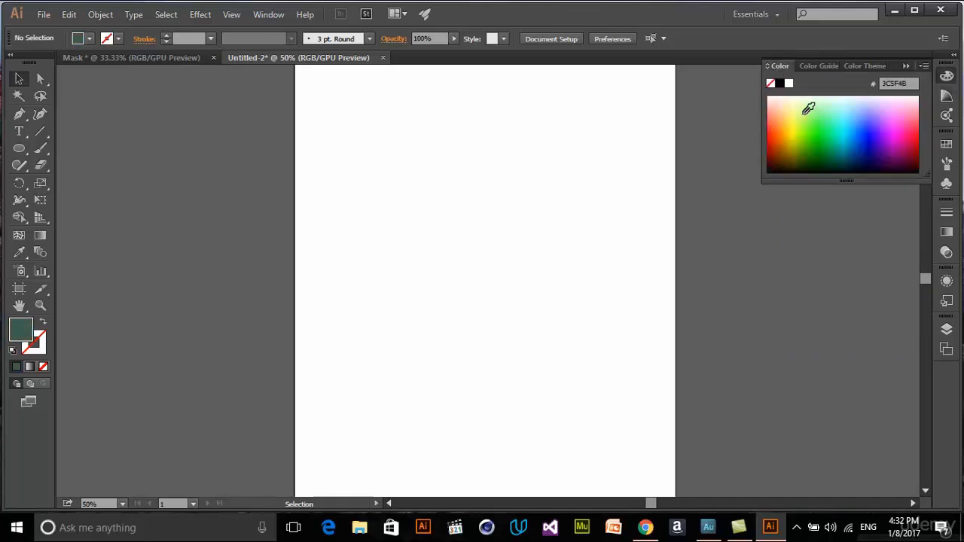
left_click_drag(846, 110, 835, 112)
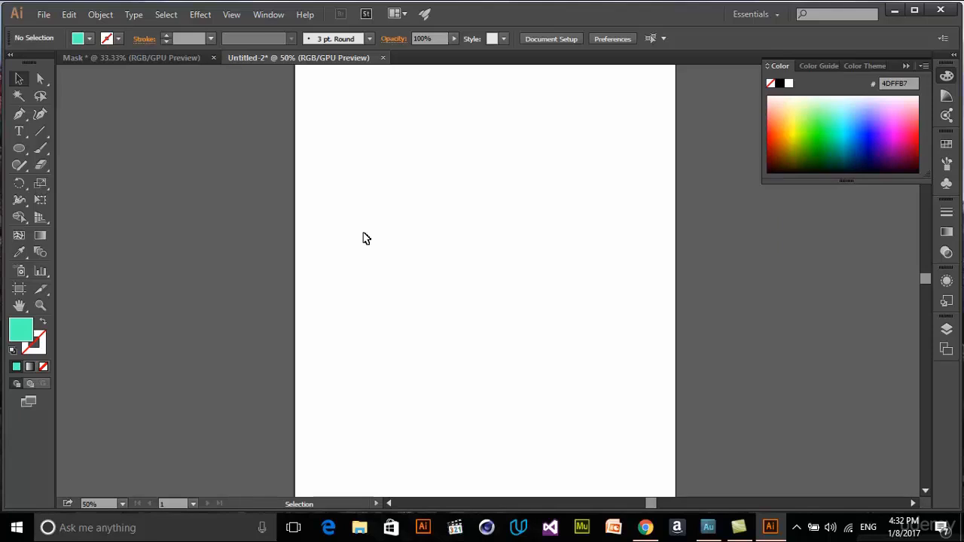
left_click(19, 256)
left_click(696, 226)
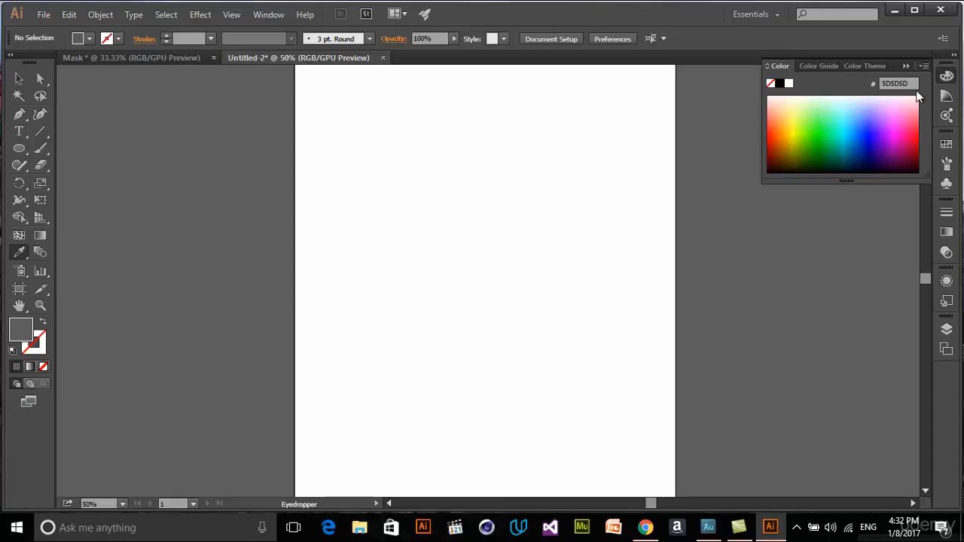
left_click(19, 79)
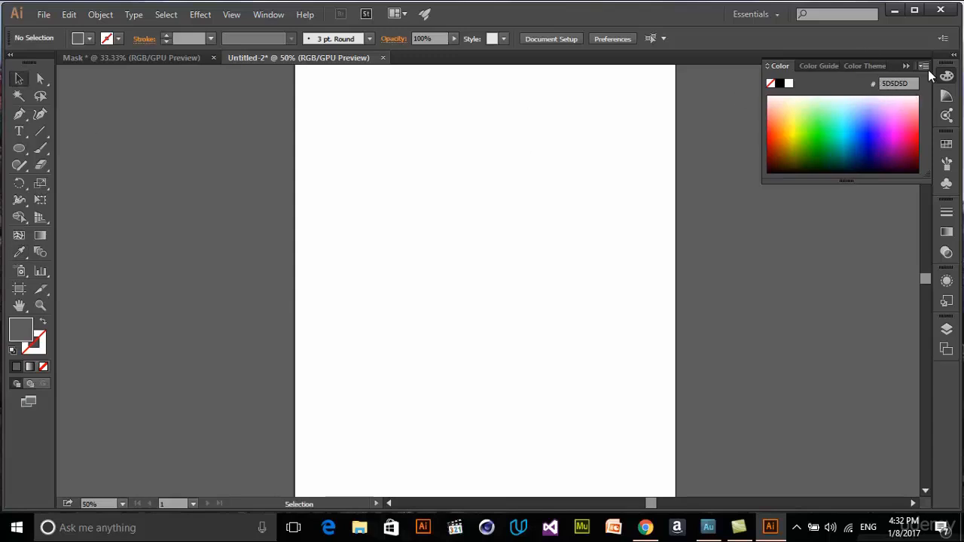
Look at the Color Themes feature and close it
left_click(864, 66)
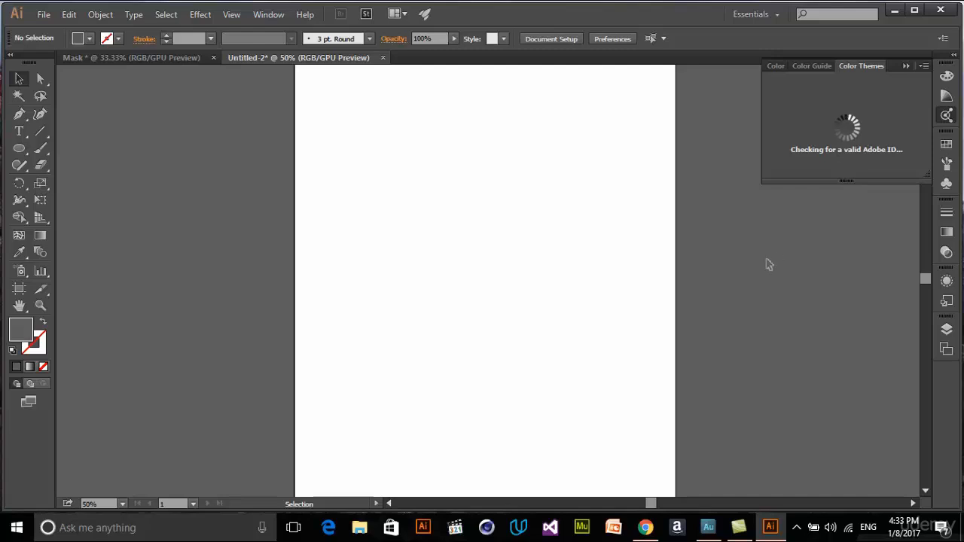
left_click(947, 116)
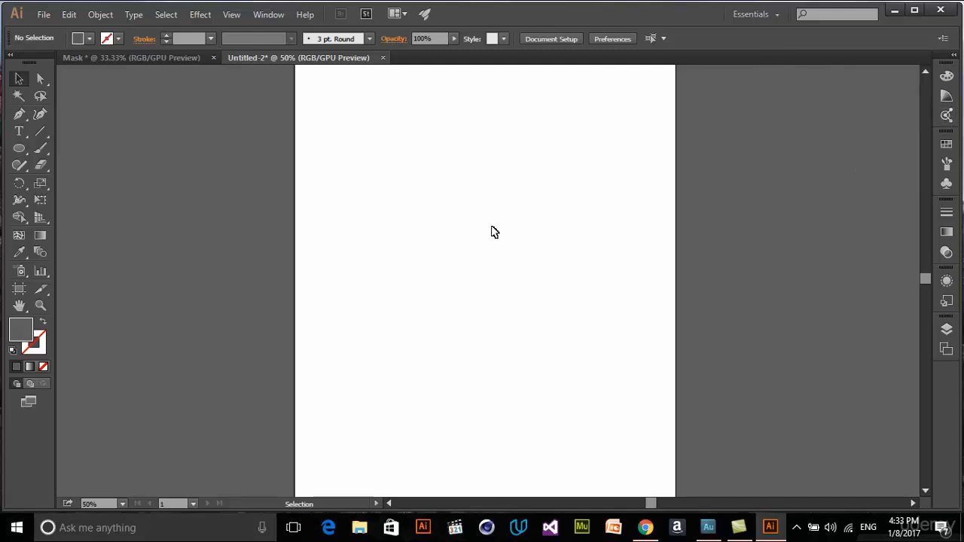